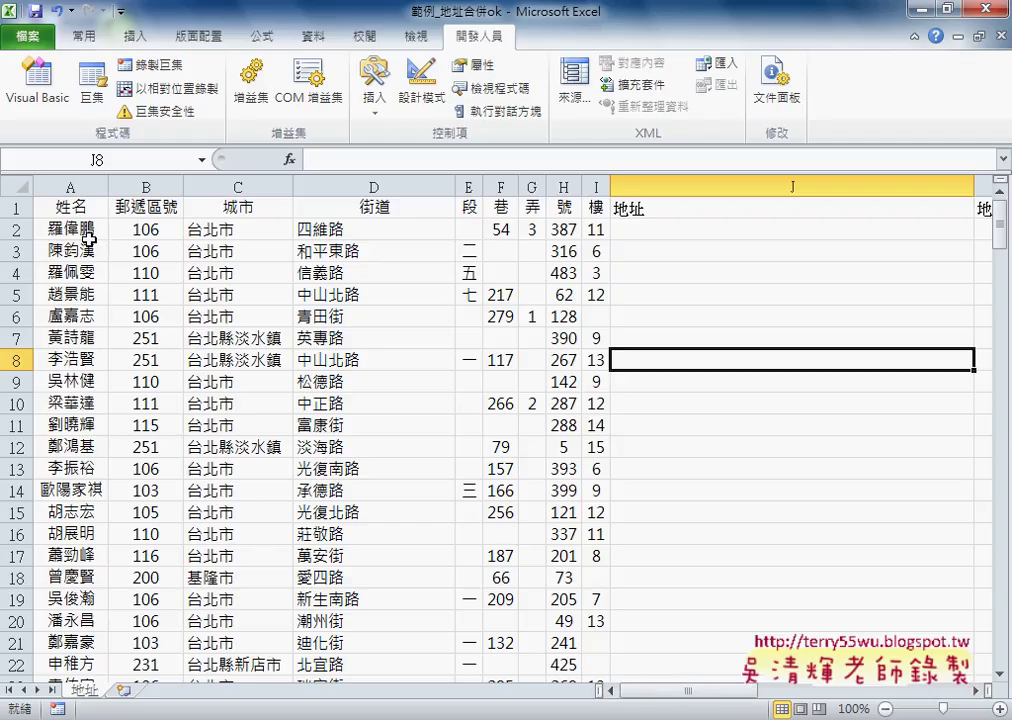
Select the first record's address fields B2 to I2.
{"action": "left_click_drag", "start_coordinate": [145, 229], "coordinate": [597, 229]}
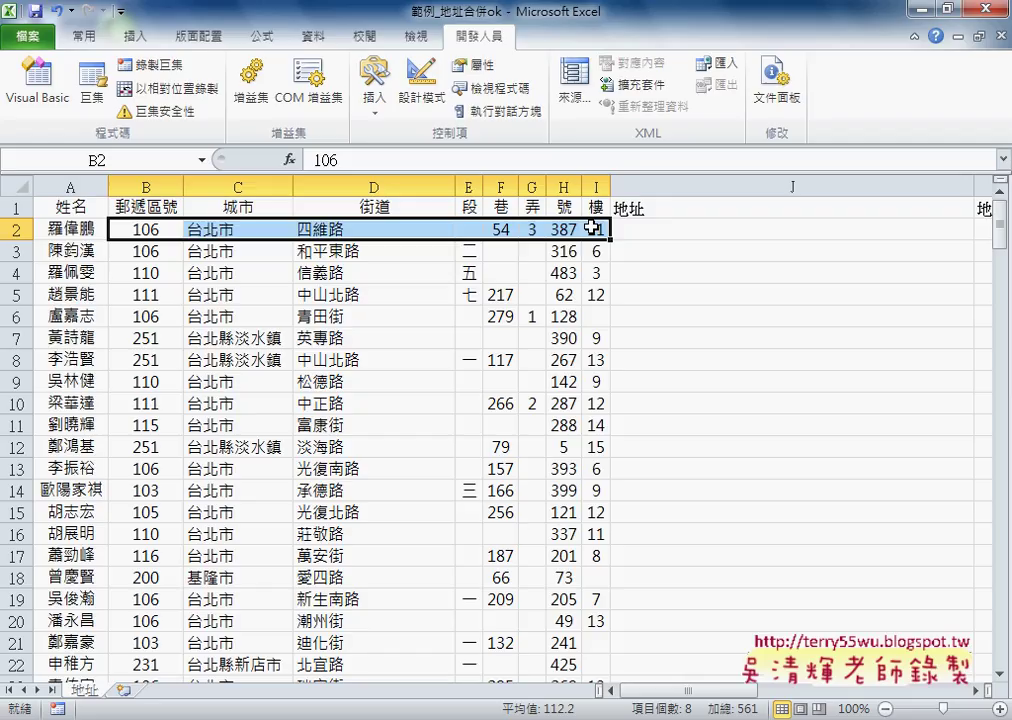
{"action": "left_click", "coordinate": [660, 231]}
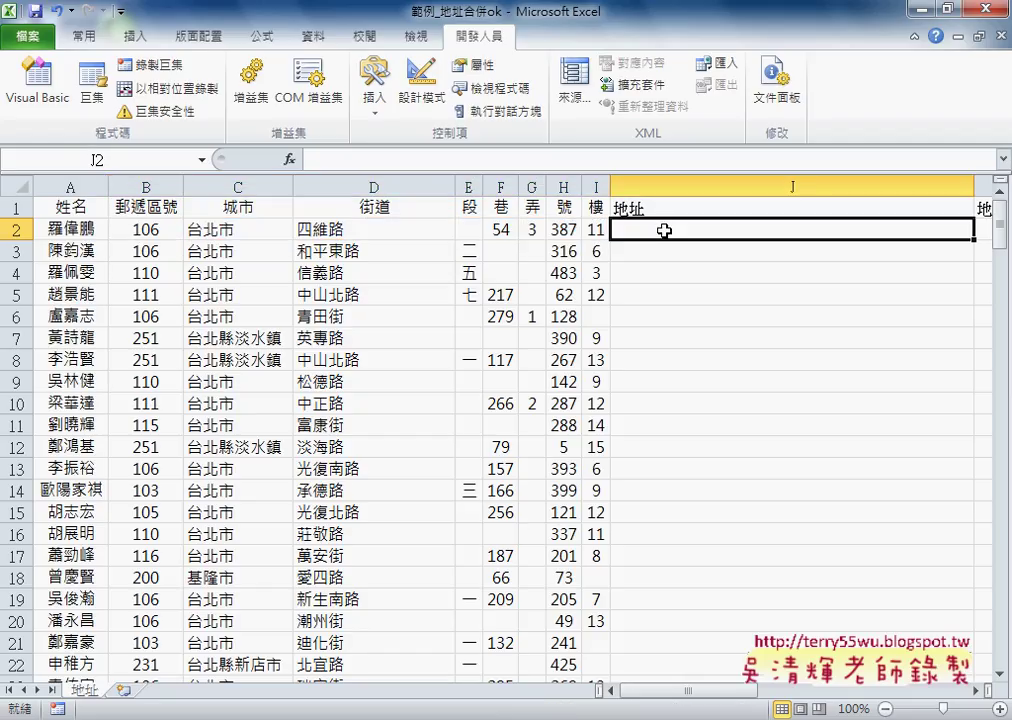
{"action": "left_click", "coordinate": [598, 229]}
{"action": "left_click_drag", "start_coordinate": [598, 229], "coordinate": [140, 236]}
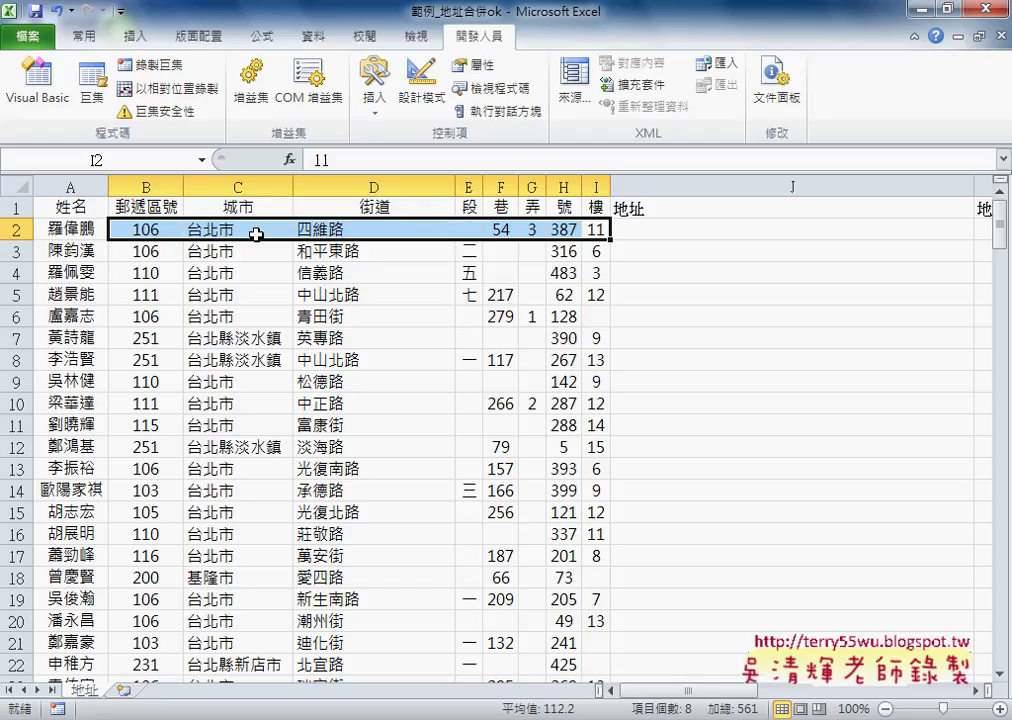
Inspect J2, the empty section cell E2 and lane value 54 in F2, then go to A1.
{"action": "double_click", "coordinate": [634, 230]}
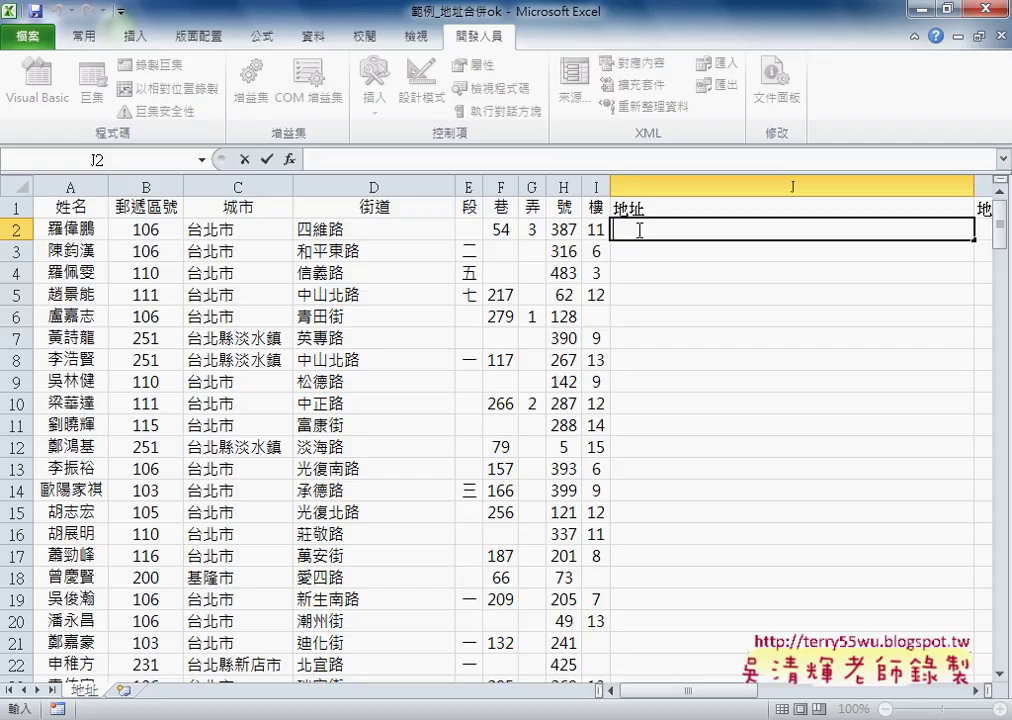
{"action": "left_click", "coordinate": [469, 230]}
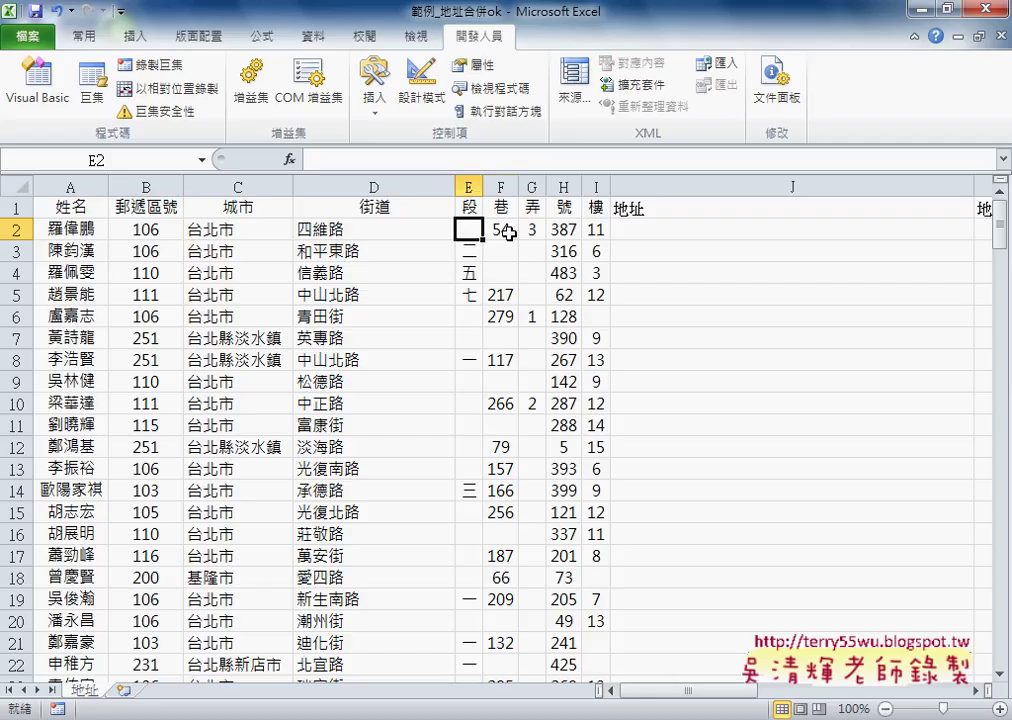
{"action": "left_click", "coordinate": [502, 232]}
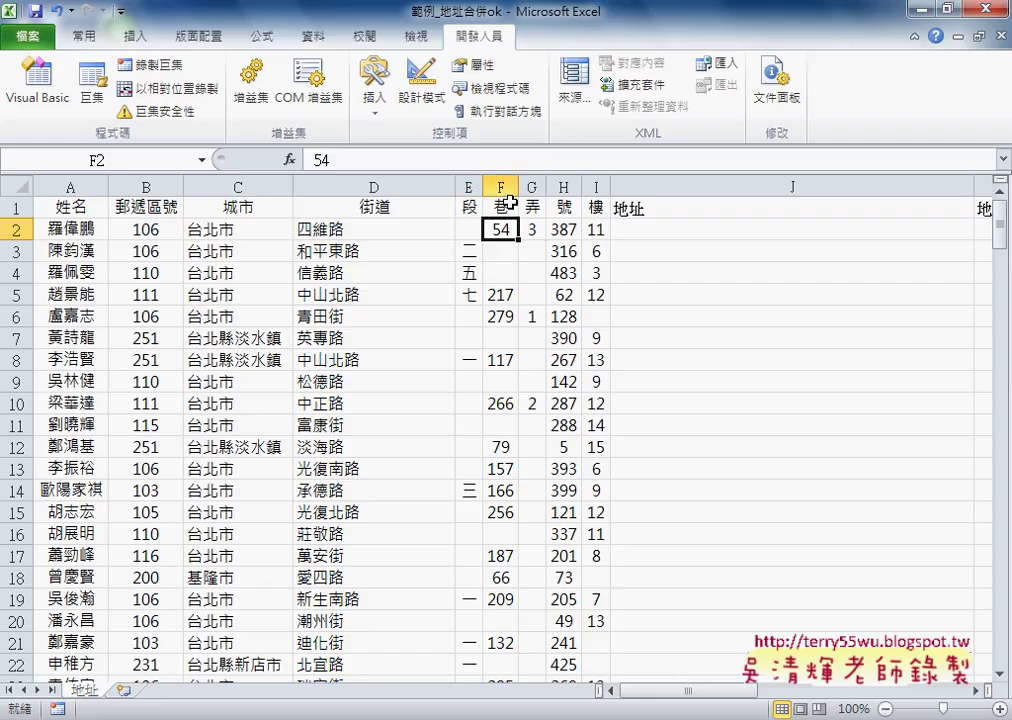
{"action": "left_click", "coordinate": [670, 228]}
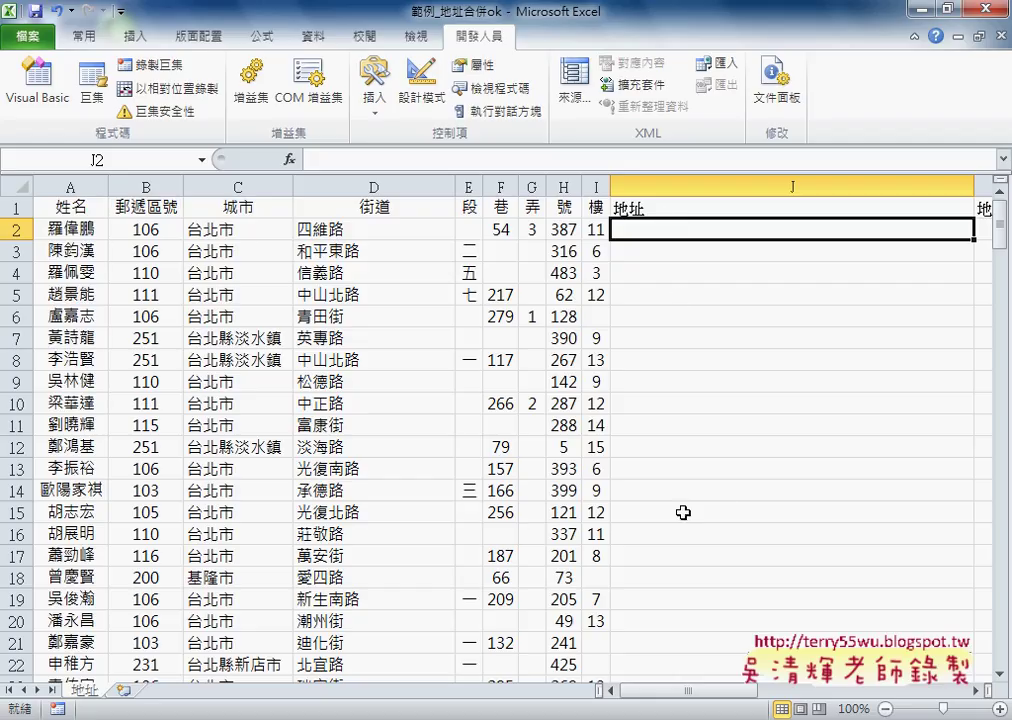
{"action": "left_click", "coordinate": [53, 205]}
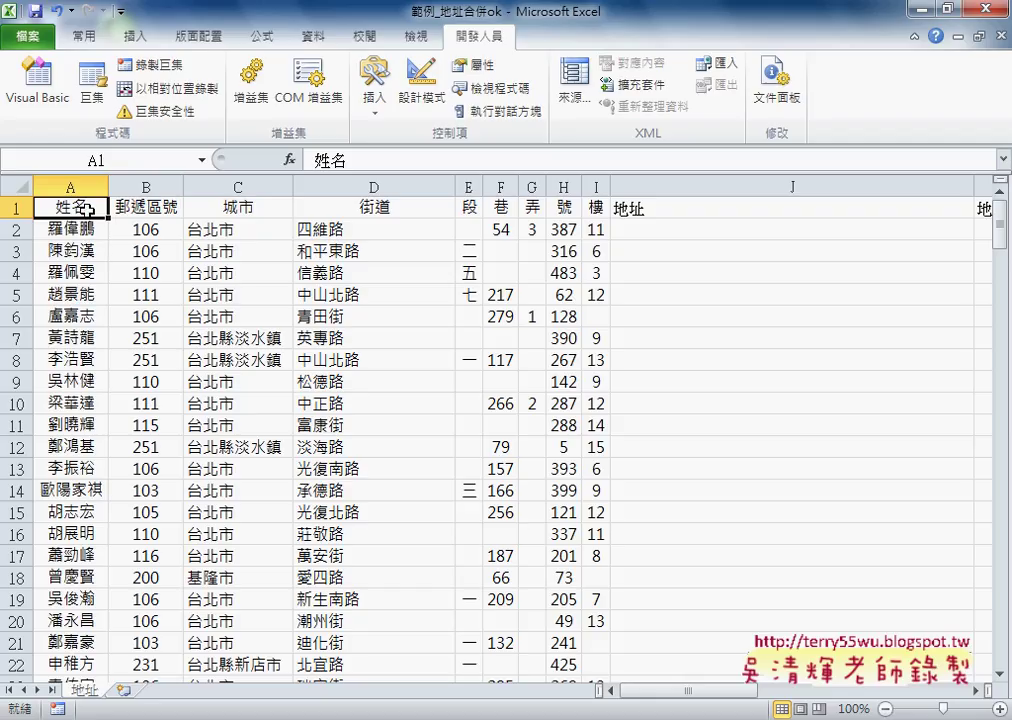
Select the full address range B1:I207, header row included.
{"action": "left_click", "coordinate": [145, 209]}
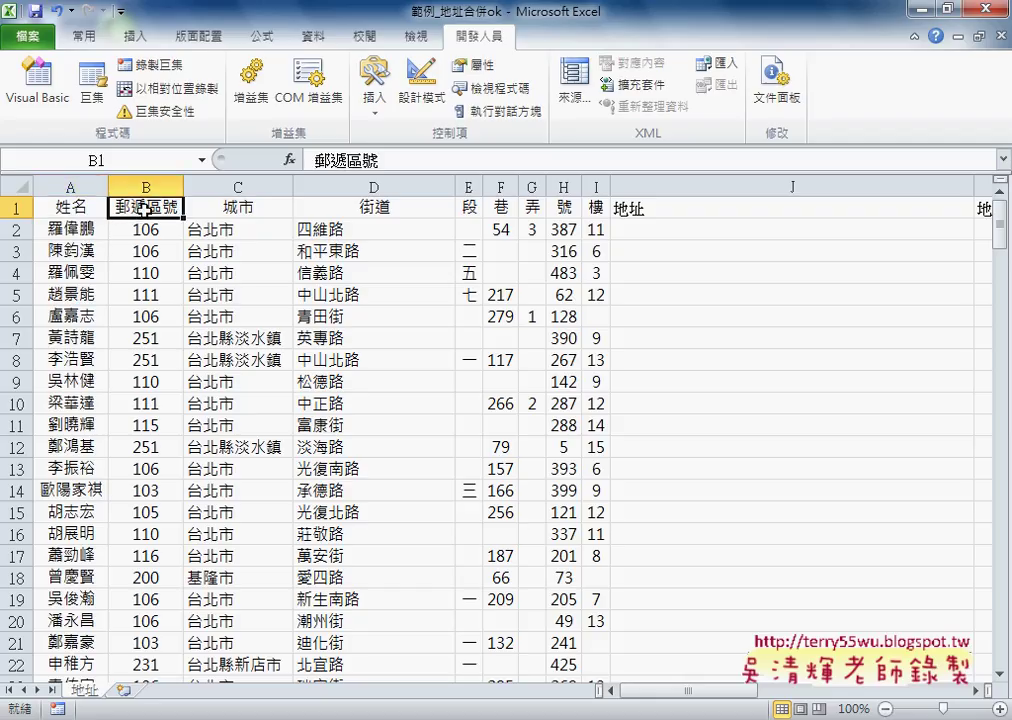
{"action": "scroll", "coordinate": [300, 350], "scroll_direction": "down", "scroll_amount": 7}
{"action": "scroll", "coordinate": [350, 400], "scroll_direction": "down", "scroll_amount": 7}
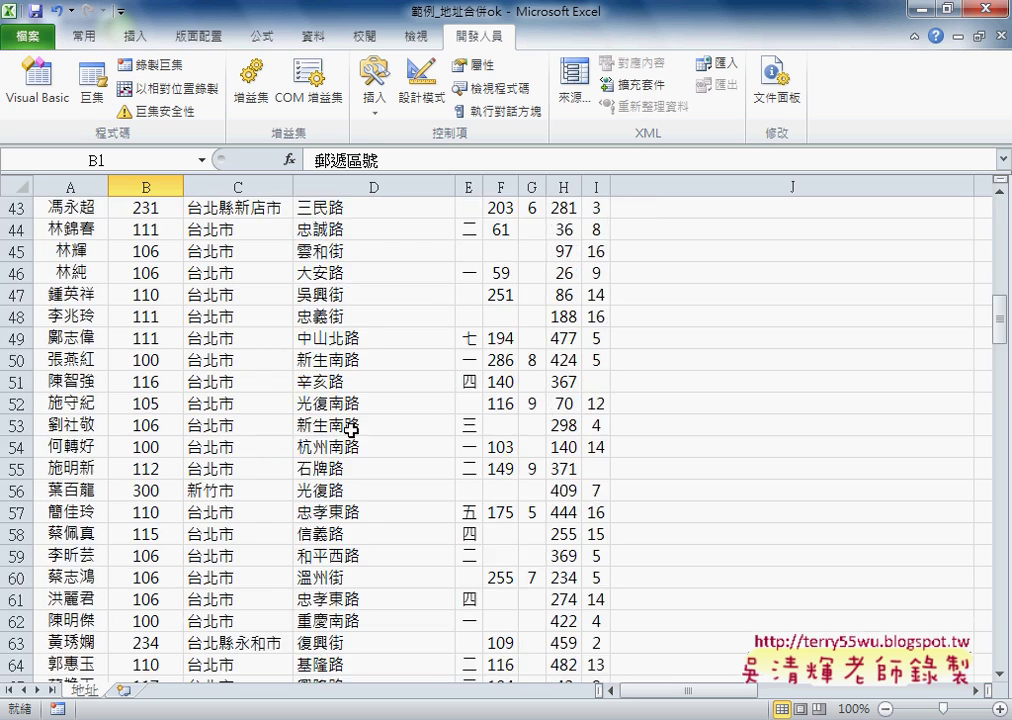
{"action": "scroll", "coordinate": [355, 428], "scroll_direction": "down", "scroll_amount": 10}
{"action": "scroll", "coordinate": [400, 470], "scroll_direction": "down", "scroll_amount": 9}
{"action": "scroll", "coordinate": [440, 477], "scroll_direction": "down", "scroll_amount": 10}
{"action": "scroll", "coordinate": [475, 475], "scroll_direction": "down", "scroll_amount": 5}
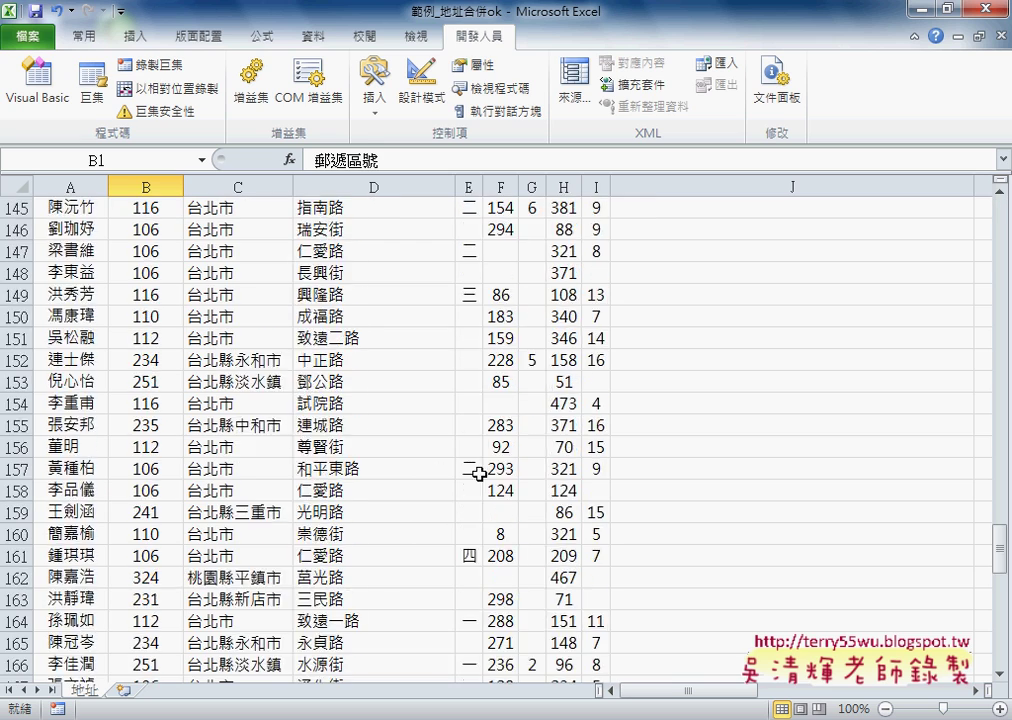
{"action": "scroll", "coordinate": [500, 480], "scroll_direction": "down", "scroll_amount": 10}
{"action": "scroll", "coordinate": [518, 485], "scroll_direction": "down", "scroll_amount": 7}
{"action": "scroll", "coordinate": [520, 485], "scroll_direction": "down", "scroll_amount": 2}
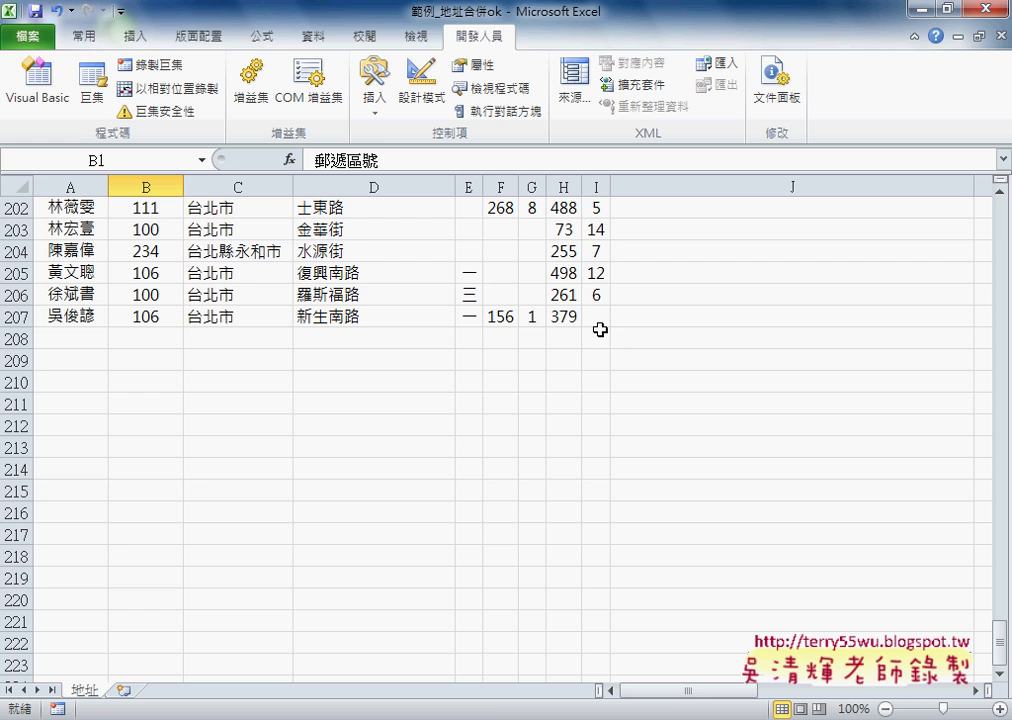
{"action": "left_click", "coordinate": [594, 317], "text": "shift"}
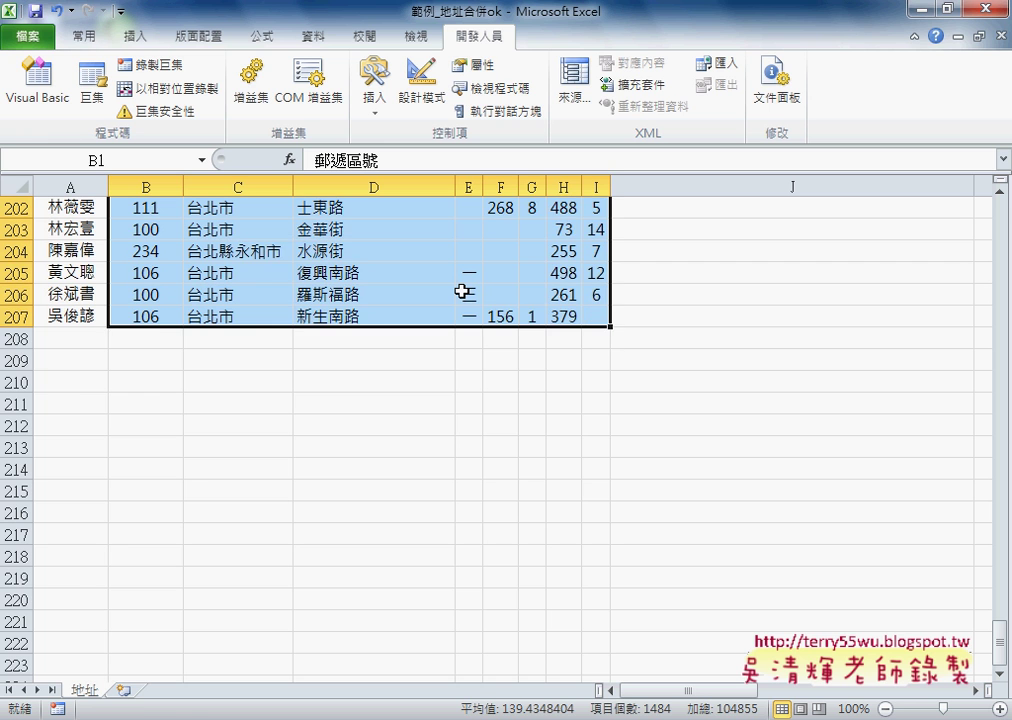
{"action": "scroll", "coordinate": [461, 291], "scroll_direction": "up", "scroll_amount": 2}
{"action": "scroll", "coordinate": [461, 291], "scroll_direction": "up", "scroll_amount": 6}
{"action": "scroll", "coordinate": [461, 291], "scroll_direction": "up", "scroll_amount": 15}
{"action": "scroll", "coordinate": [461, 291], "scroll_direction": "up", "scroll_amount": 6}
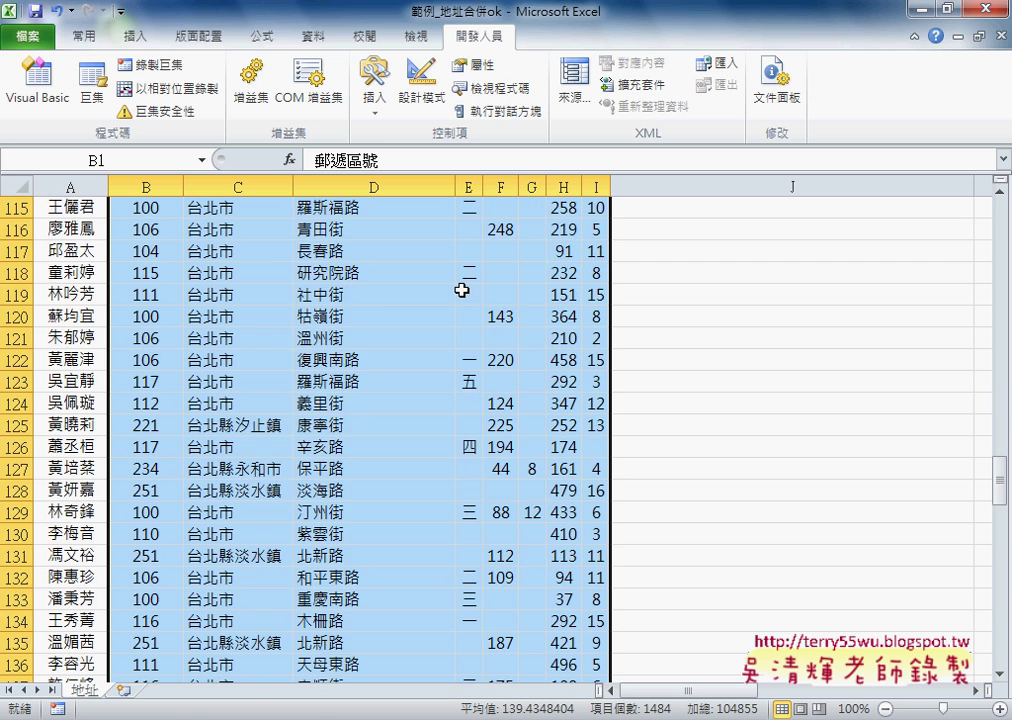
{"action": "scroll", "coordinate": [461, 290], "scroll_direction": "up", "scroll_amount": 13}
{"action": "scroll", "coordinate": [461, 290], "scroll_direction": "up", "scroll_amount": 7}
{"action": "scroll", "coordinate": [461, 290], "scroll_direction": "up", "scroll_amount": 11}
{"action": "scroll", "coordinate": [461, 290], "scroll_direction": "up", "scroll_amount": 7}
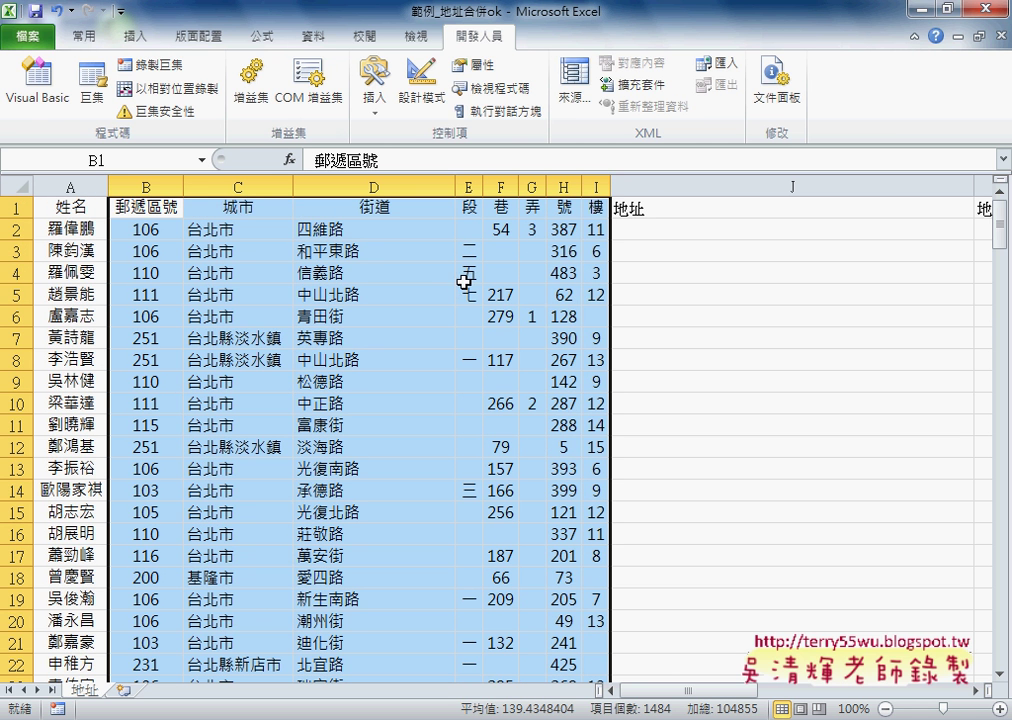
{"action": "left_click", "coordinate": [310, 37]}
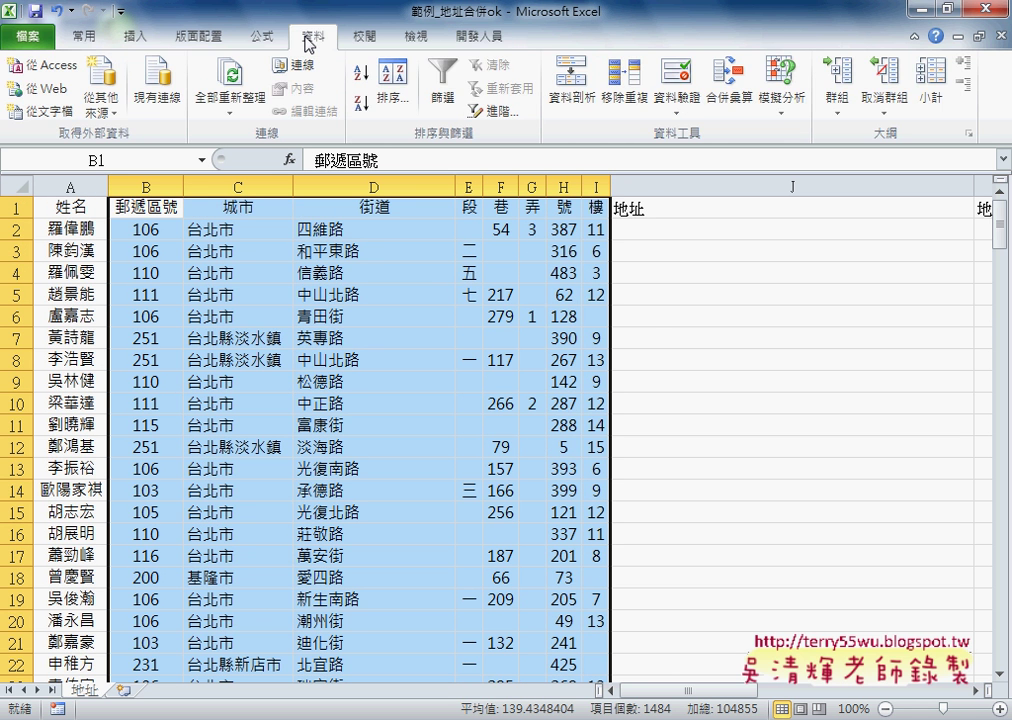
Create named ranges for columns B–I from their top-row headers, e.g. 郵遞區號, 城市, 街道.
{"action": "left_click", "coordinate": [265, 38]}
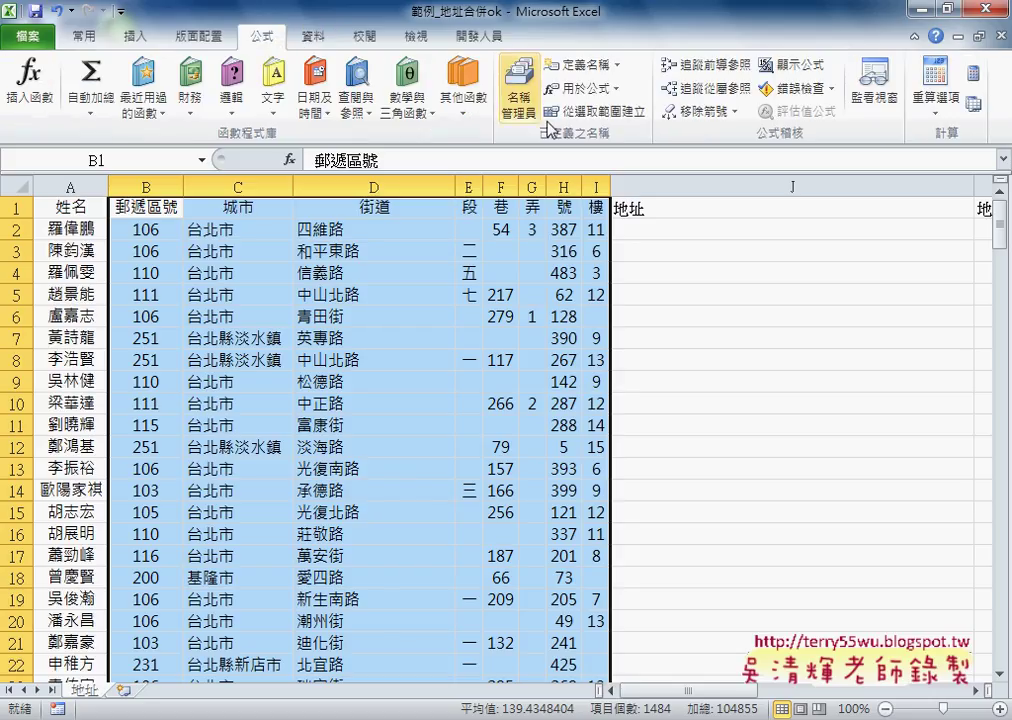
{"action": "left_click", "coordinate": [611, 119]}
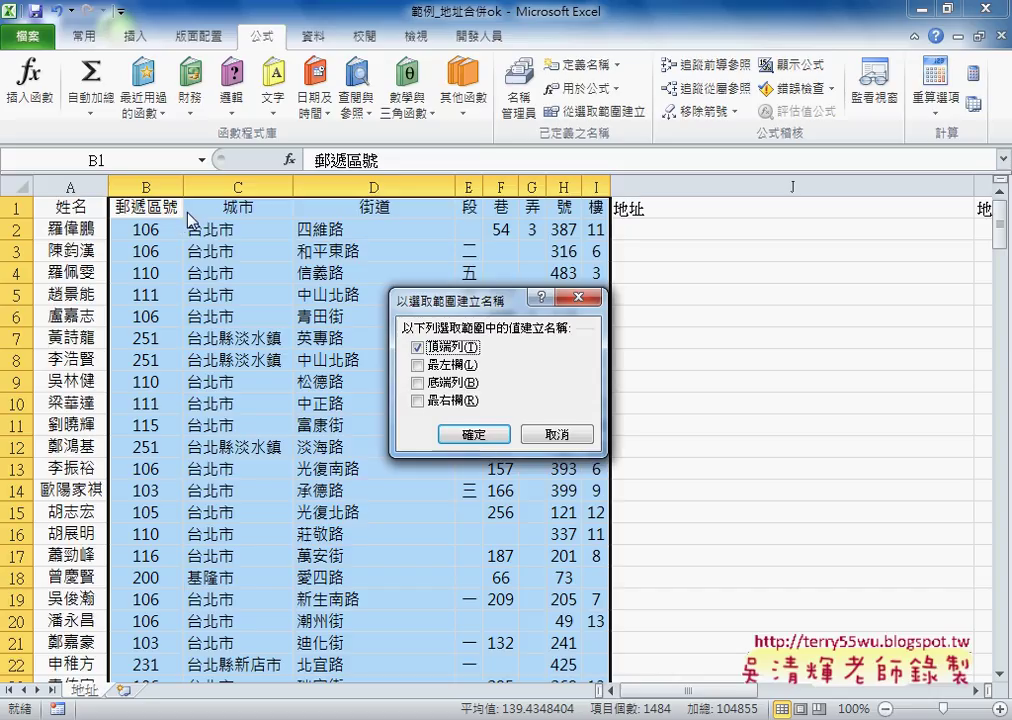
{"action": "left_click", "coordinate": [455, 436]}
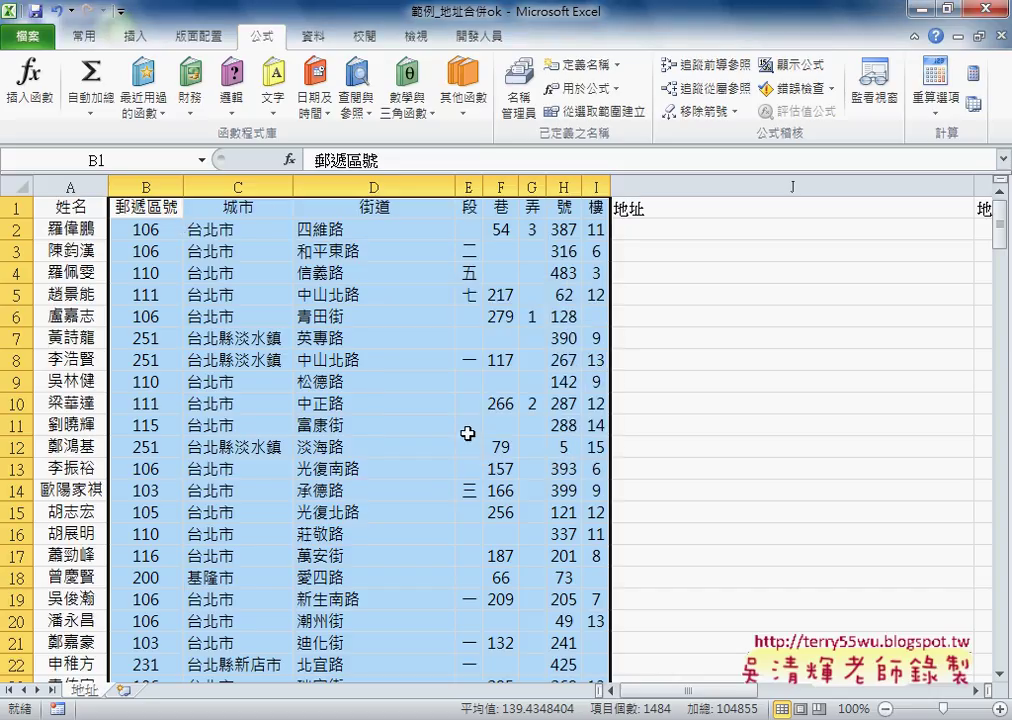
{"action": "left_click", "coordinate": [648, 229]}
Start the J2 formula as =郵遞區號& by pasting the name from the F3 list.
{"action": "left_click", "coordinate": [389, 160]}
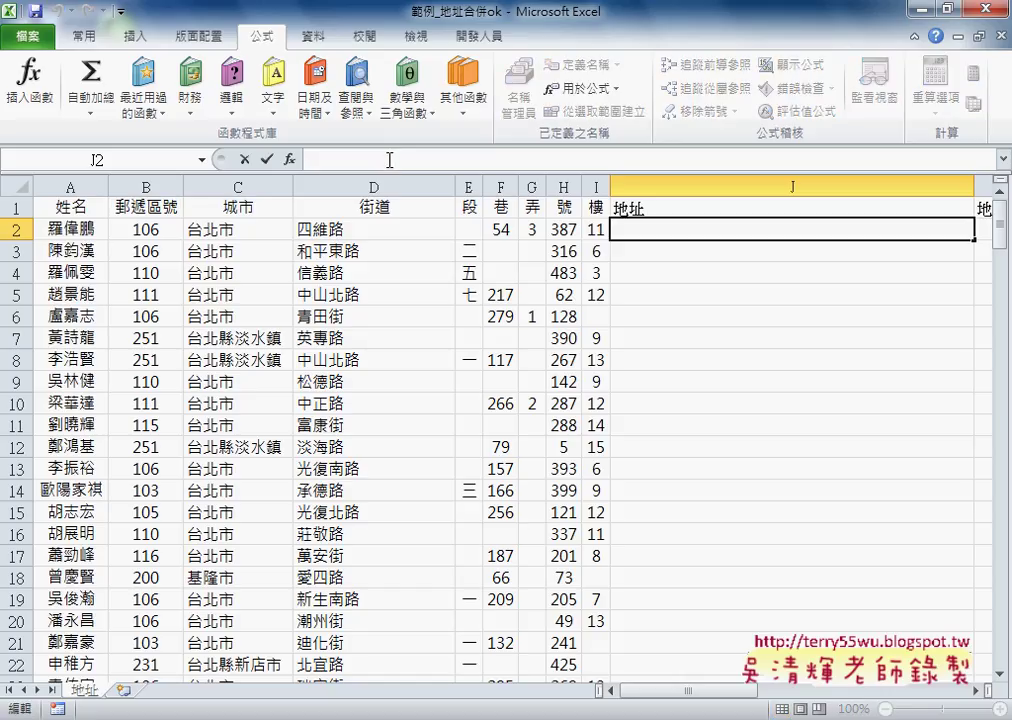
{"action": "type", "text": "ㄦ"}
{"action": "key", "text": "BackSpace"}
{"action": "type", "text": "="}
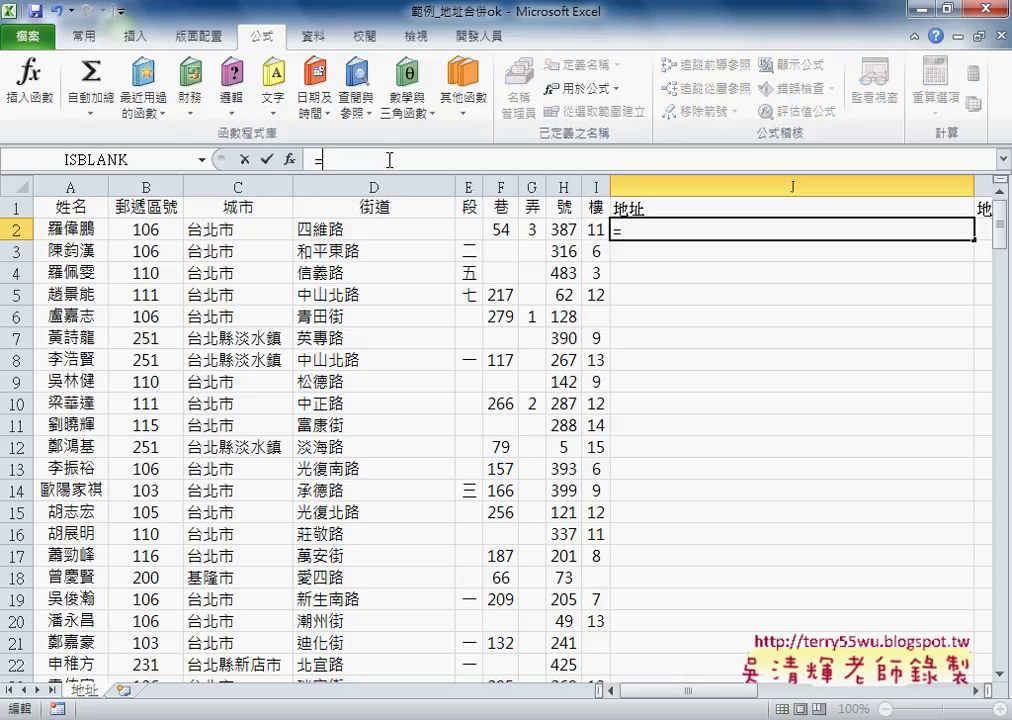
{"action": "key", "text": "F3"}
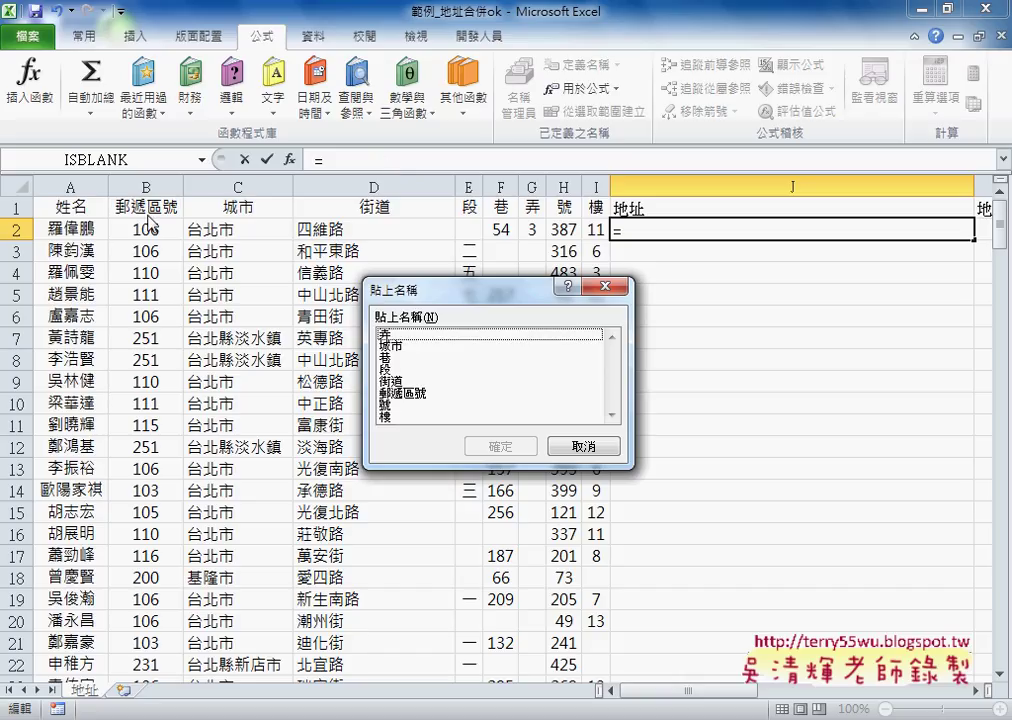
{"action": "left_click", "coordinate": [416, 396]}
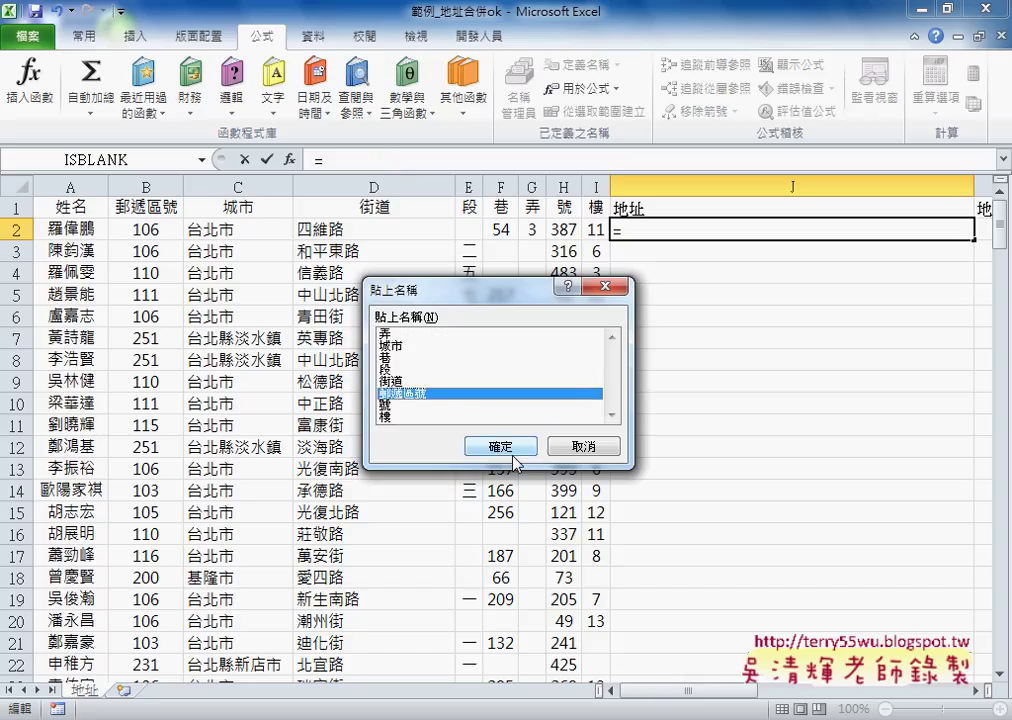
{"action": "double_click", "coordinate": [416, 396]}
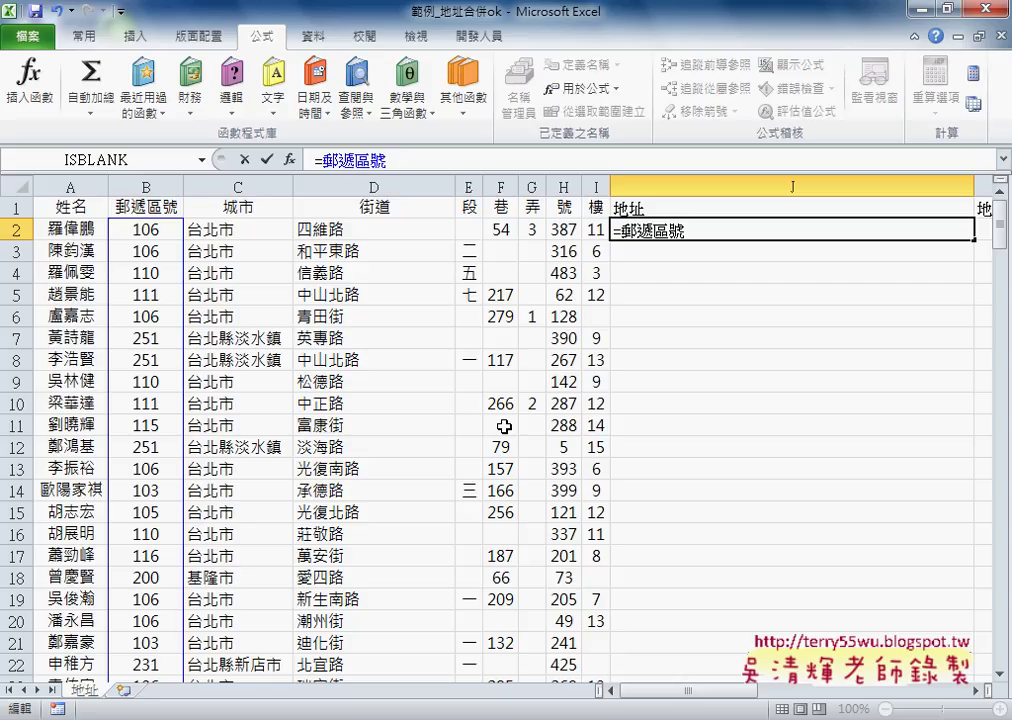
{"action": "type", "text": "&"}
Add the 城市 and 街道 names, fixing the stray plus so it reads =郵遞區號&城市&街道&.
{"action": "key", "text": "F3"}
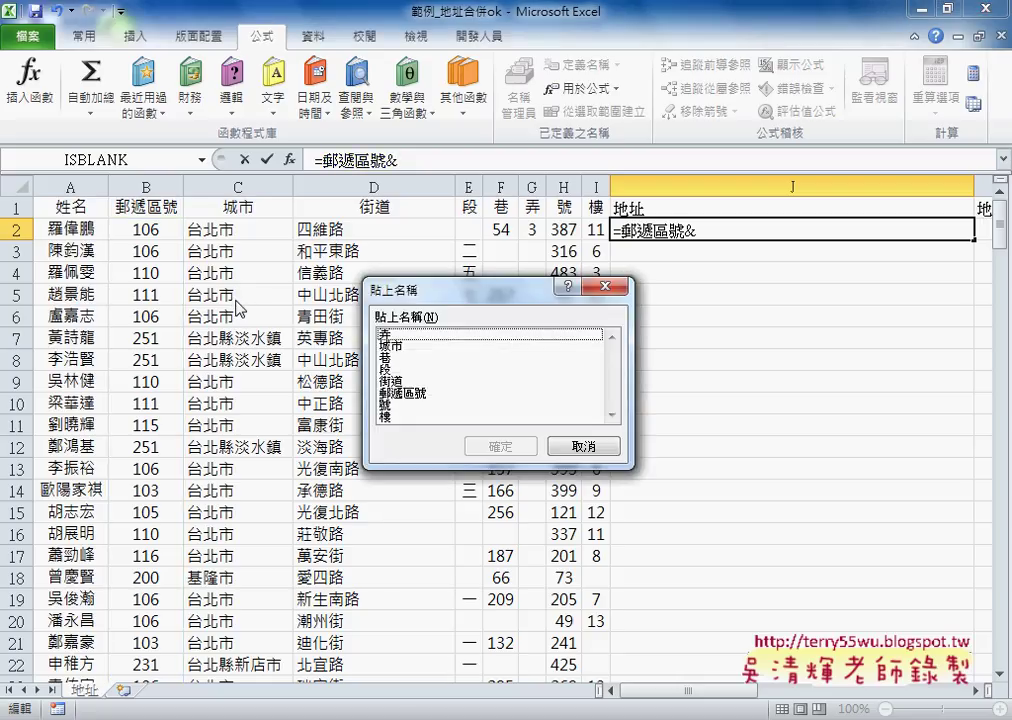
{"action": "left_click", "coordinate": [390, 345]}
{"action": "left_click", "coordinate": [500, 446]}
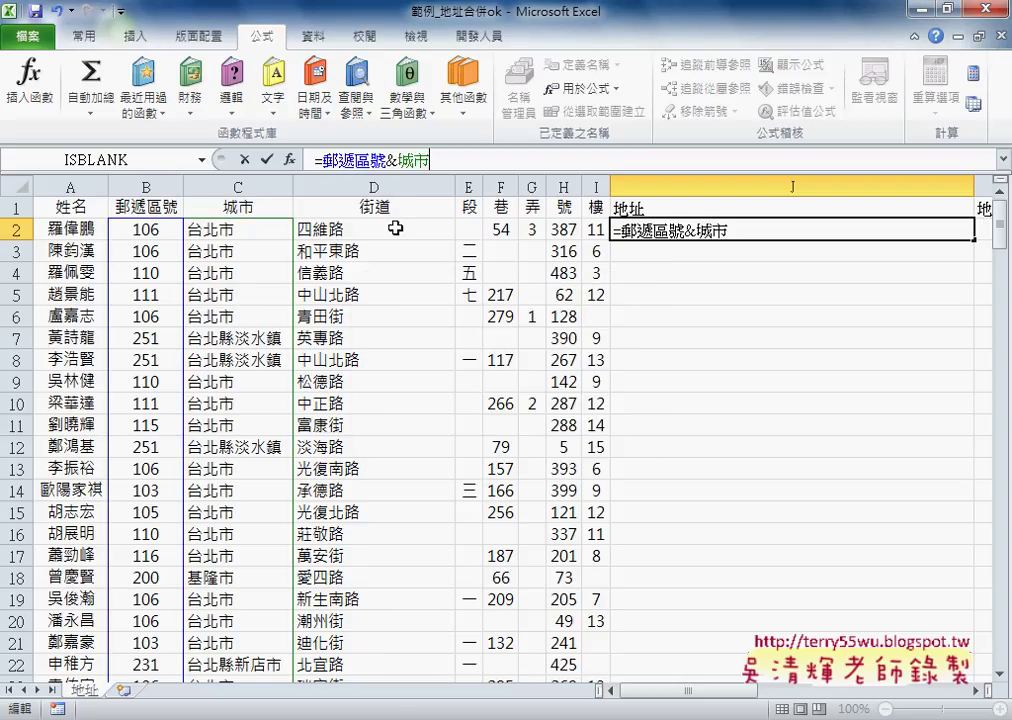
{"action": "key", "text": "F3"}
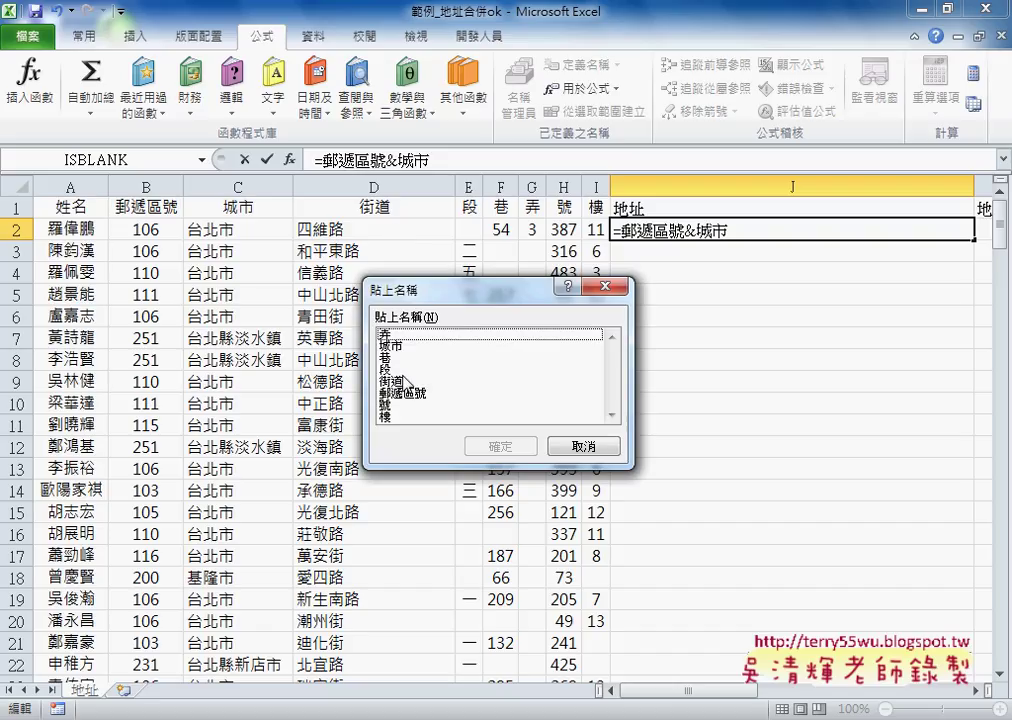
{"action": "left_click", "coordinate": [403, 382]}
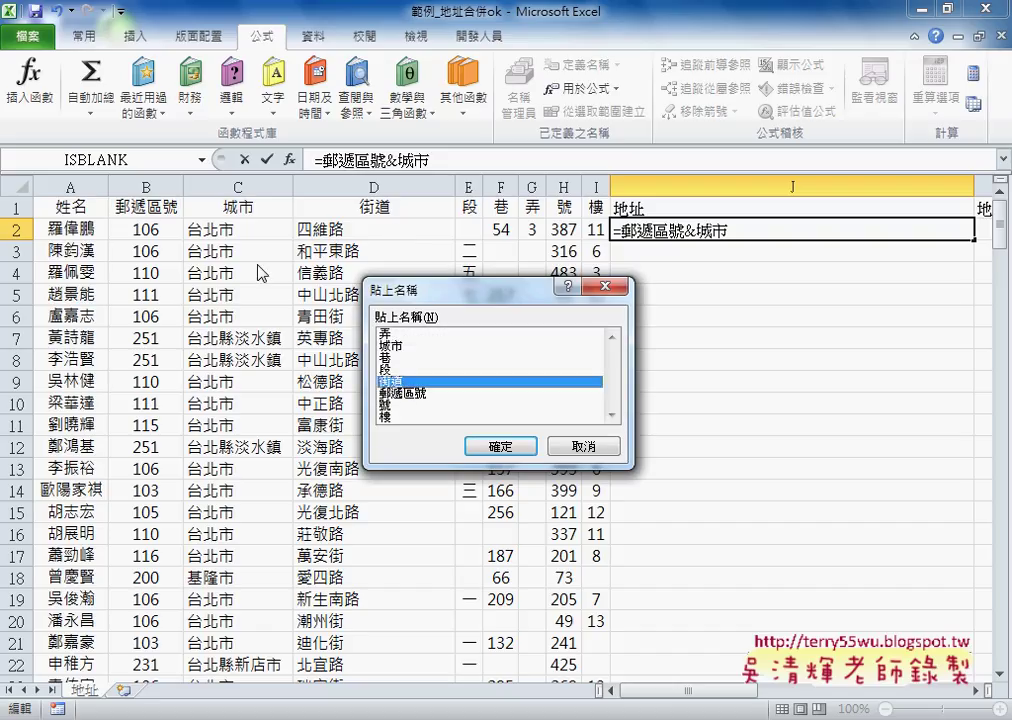
{"action": "left_click", "coordinate": [500, 446]}
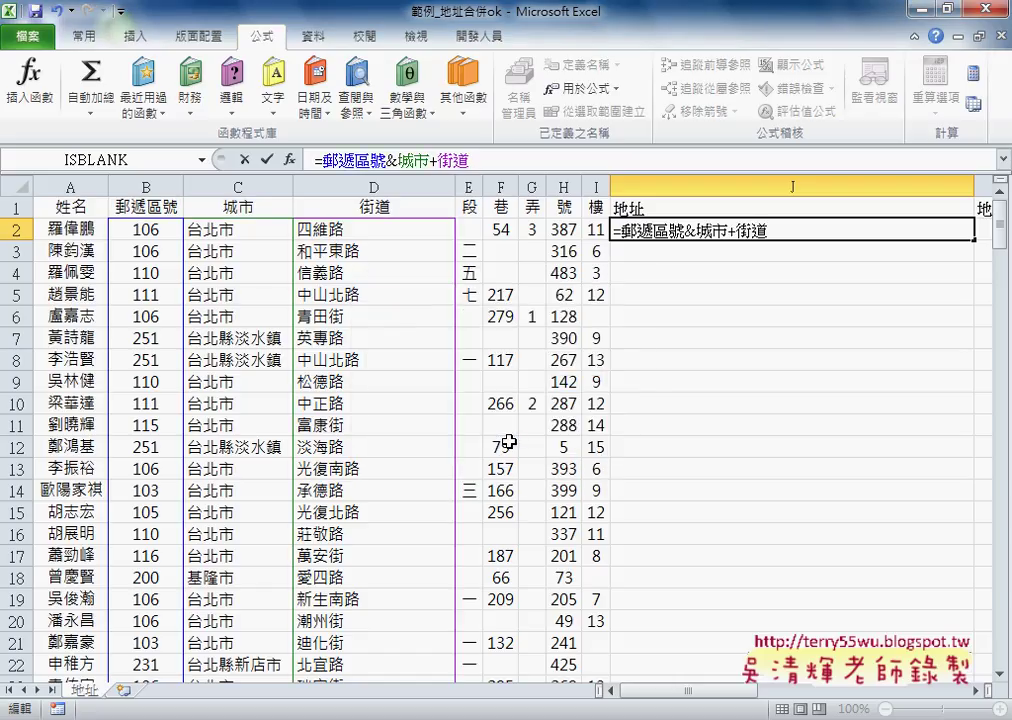
{"action": "key", "text": "Left"}
{"action": "key", "text": "Left"}
{"action": "key", "text": "Left"}
{"action": "key", "text": "Delete"}
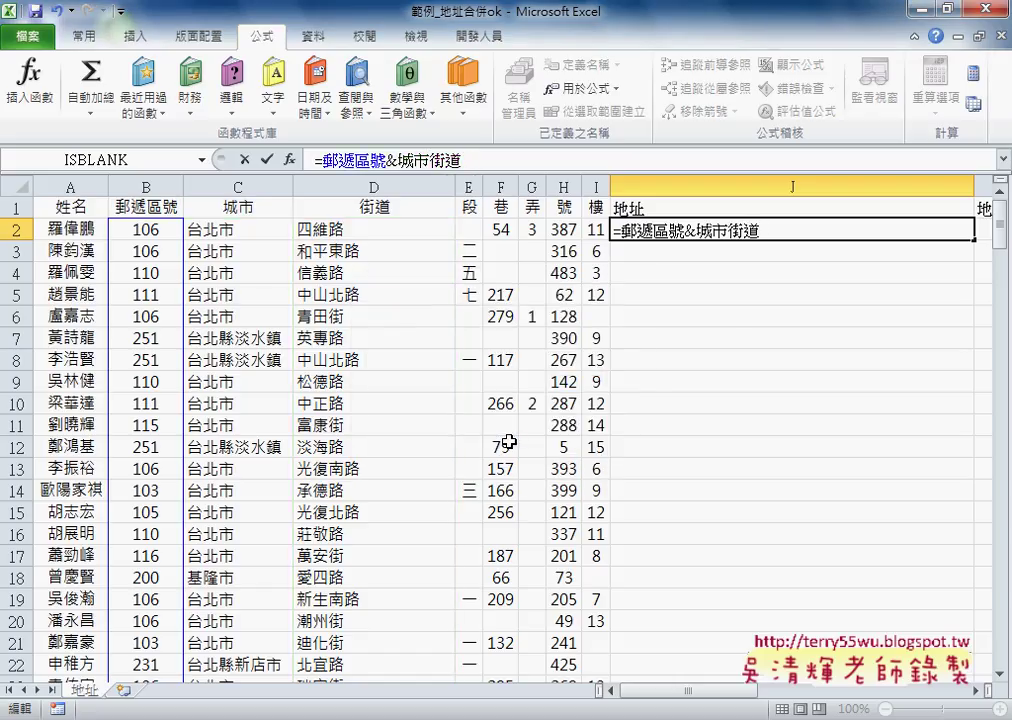
{"action": "type", "text": "&城市"}
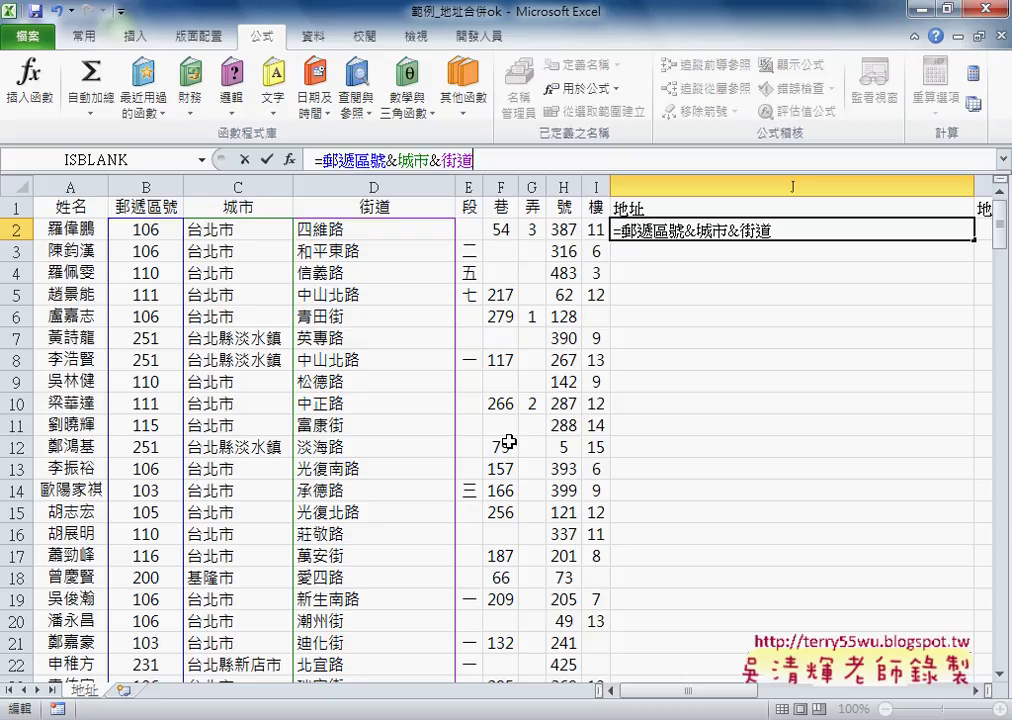
{"action": "type", "text": "&"}
Append an IF function to the J2 formula from the Name Box function list.
{"action": "left_click", "coordinate": [202, 160]}
{"action": "left_click", "coordinate": [150, 198]}
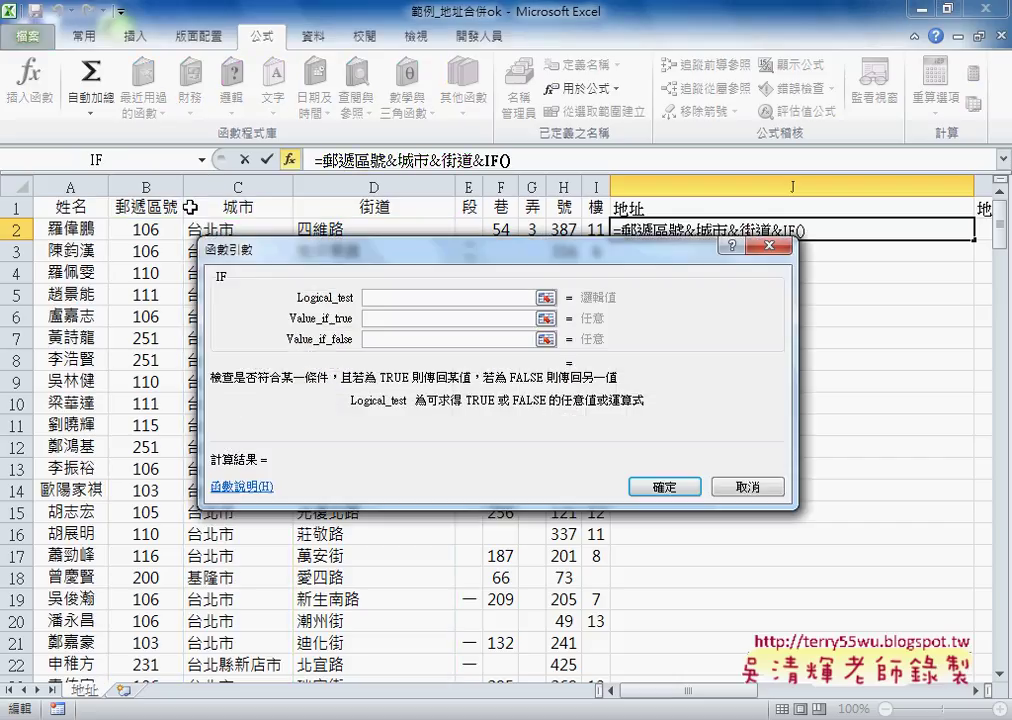
{"action": "left_click", "coordinate": [202, 160]}
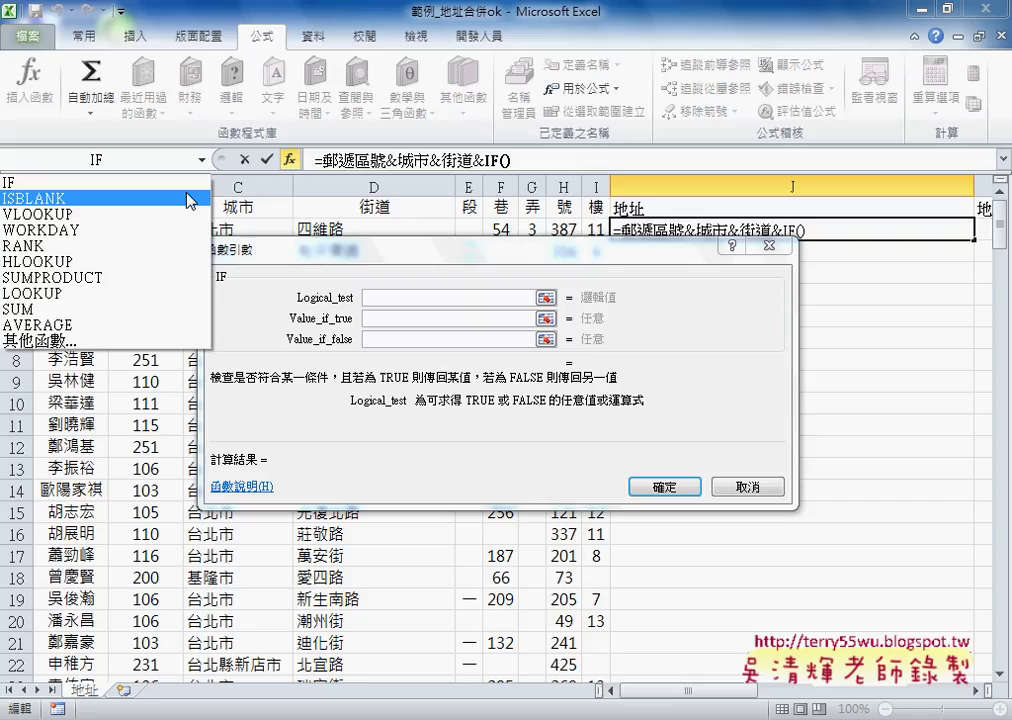
Nest ISBLANK inside IF with the 段 named range as its value.
{"action": "left_click", "coordinate": [190, 200]}
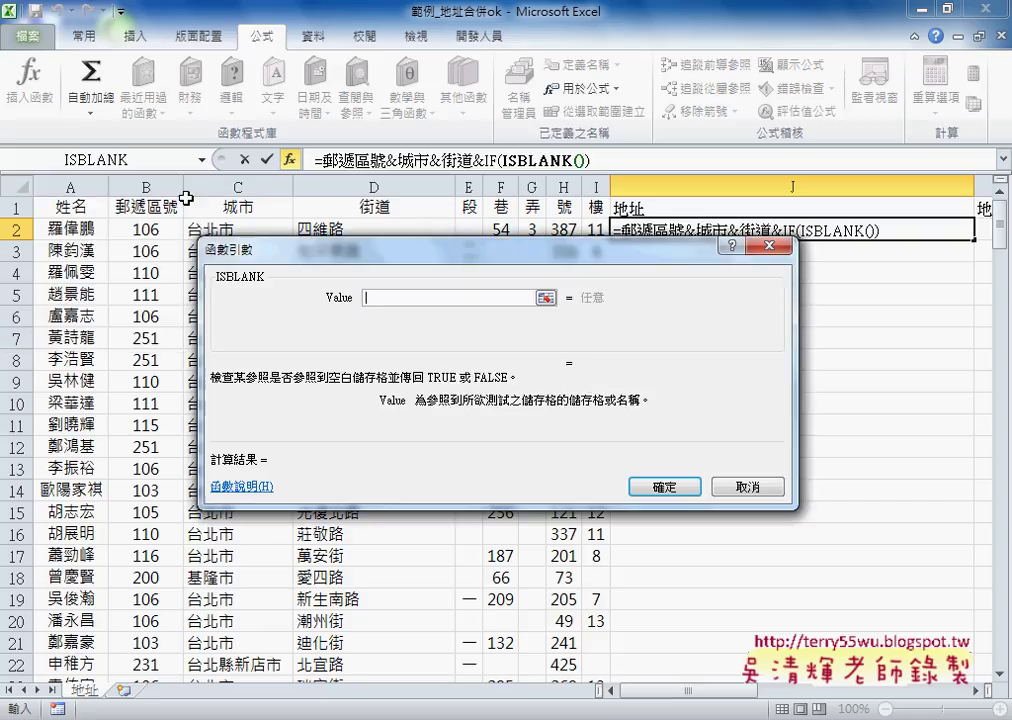
{"action": "left_click_drag", "start_coordinate": [350, 258], "coordinate": [409, 349]}
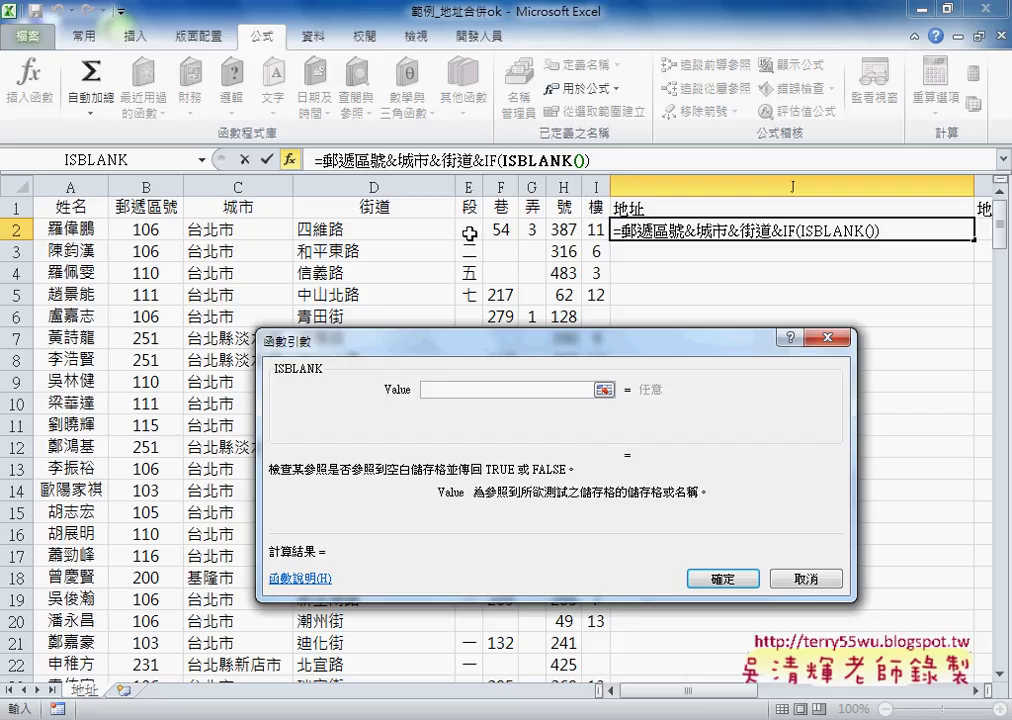
{"action": "key", "text": "F3"}
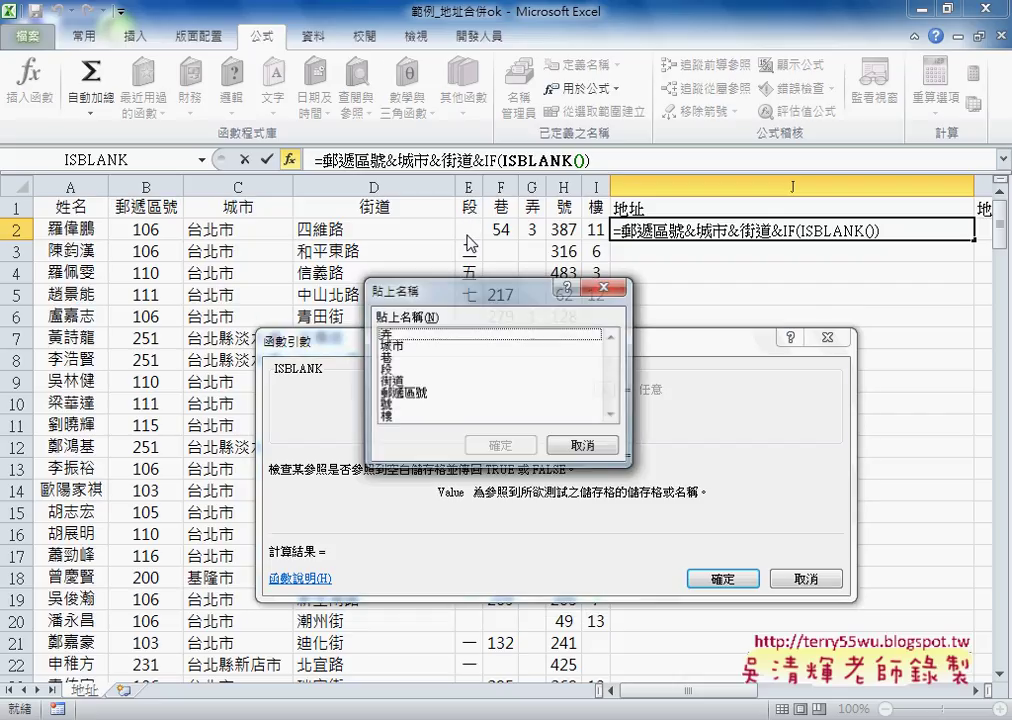
{"action": "left_click", "coordinate": [386, 370]}
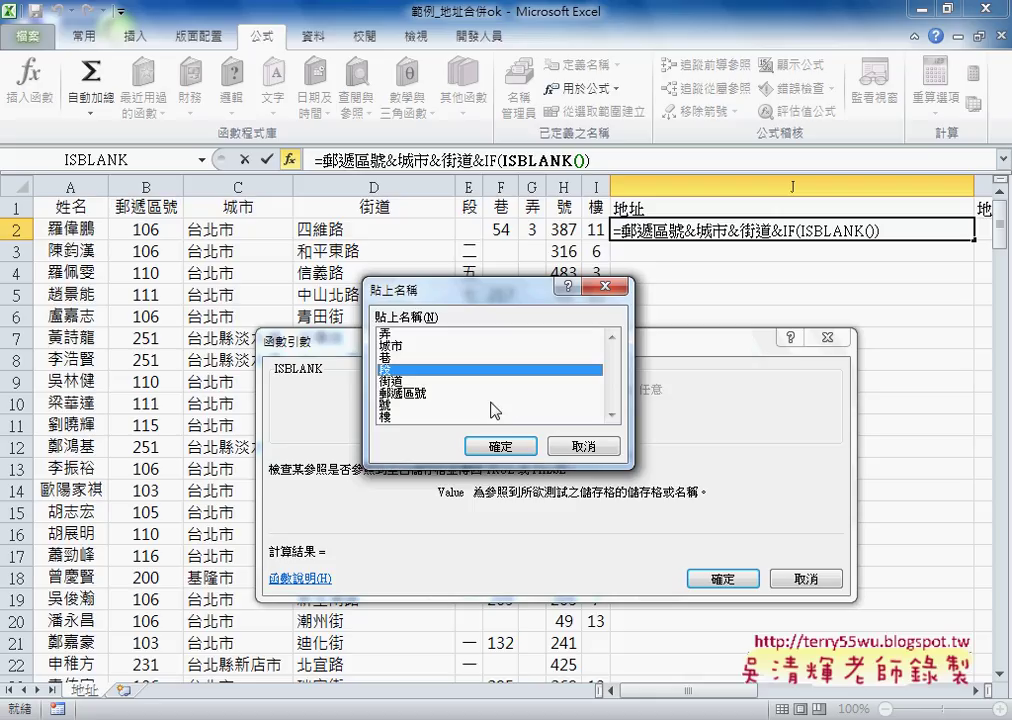
{"action": "left_click_drag", "start_coordinate": [480, 289], "coordinate": [533, 296]}
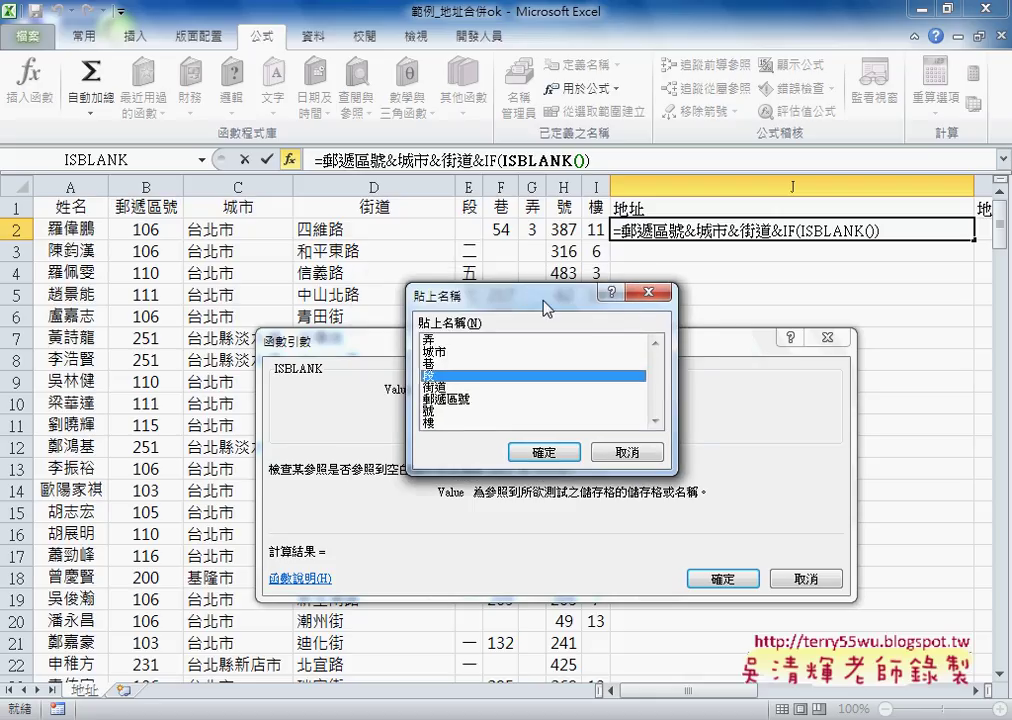
{"action": "left_click", "coordinate": [535, 450]}
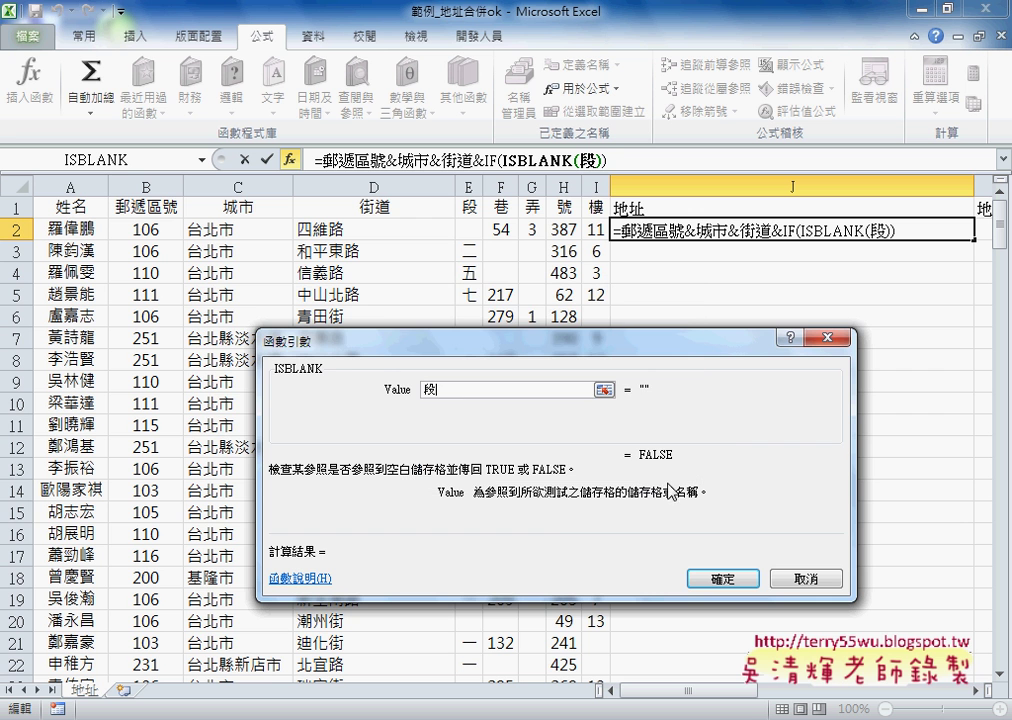
{"action": "left_click", "coordinate": [719, 579]}
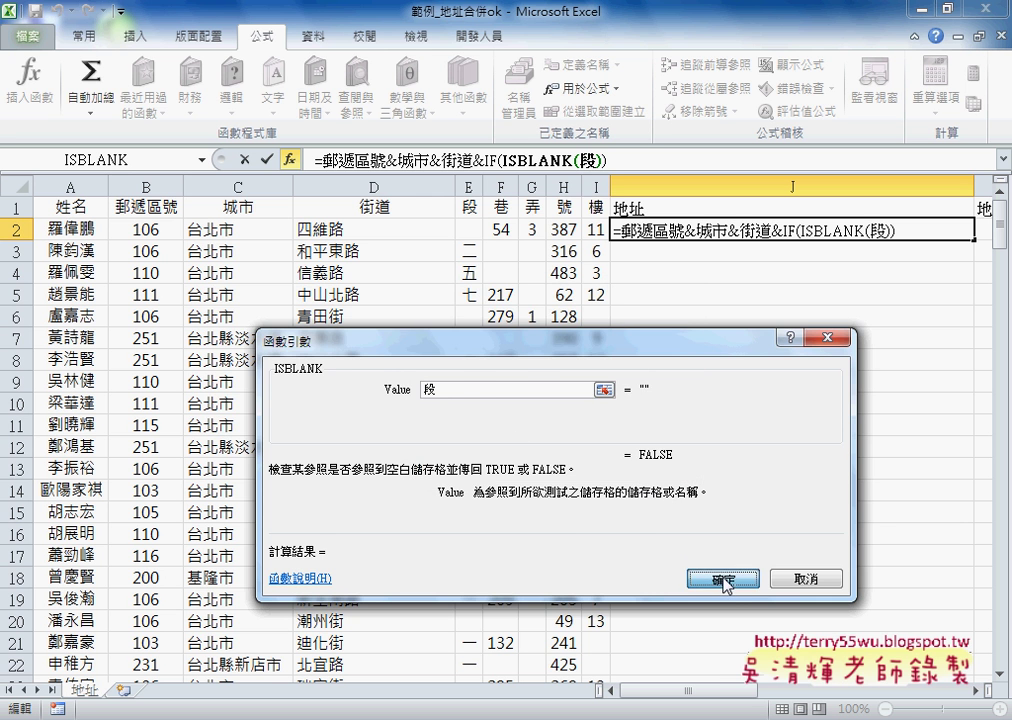
{"action": "left_click", "coordinate": [464, 432]}
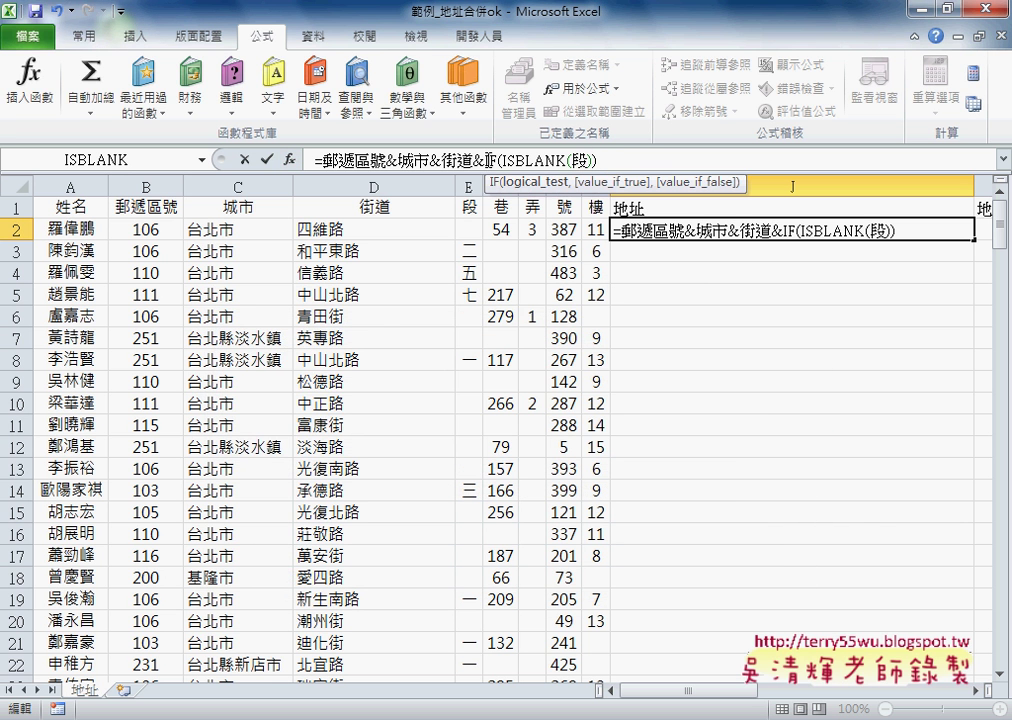
Set IF's Value_if_true to "" and Value_if_false to 段&"段", then confirm.
{"action": "left_click", "coordinate": [289, 159]}
{"action": "left_click", "coordinate": [463, 410]}
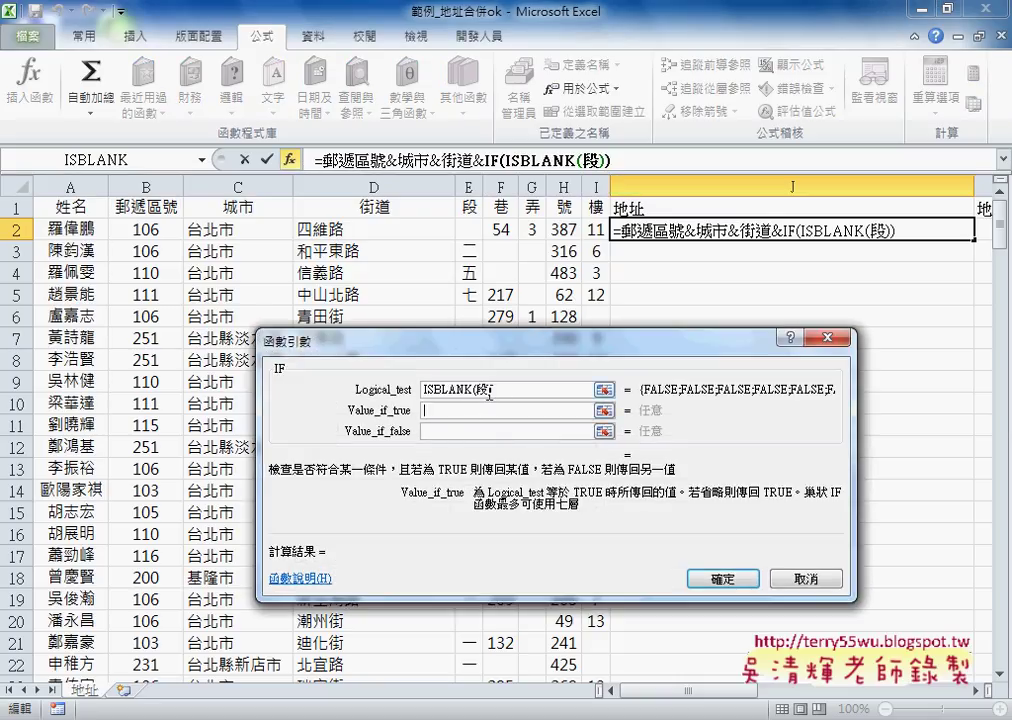
{"action": "type", "text": "\"\""}
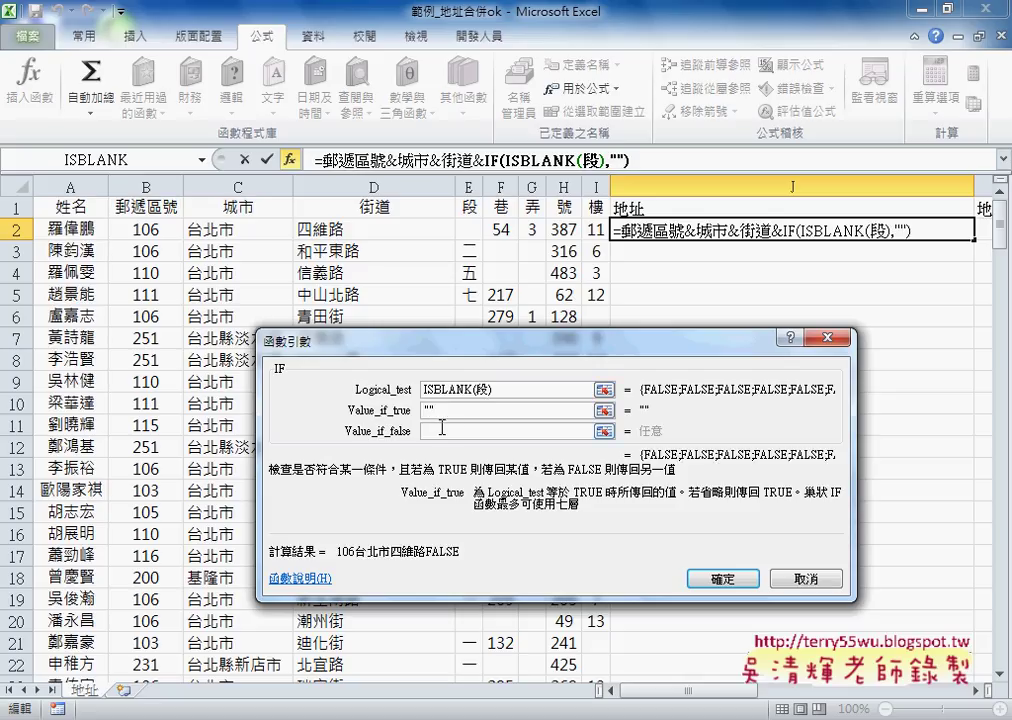
{"action": "left_click", "coordinate": [445, 431]}
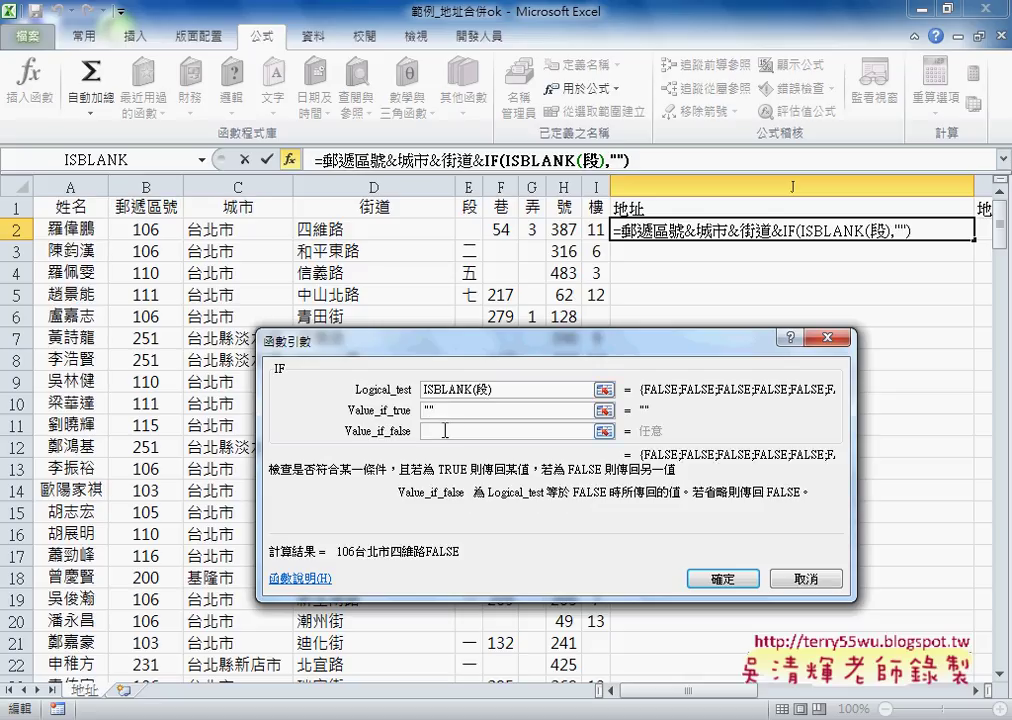
{"action": "key", "text": "F3"}
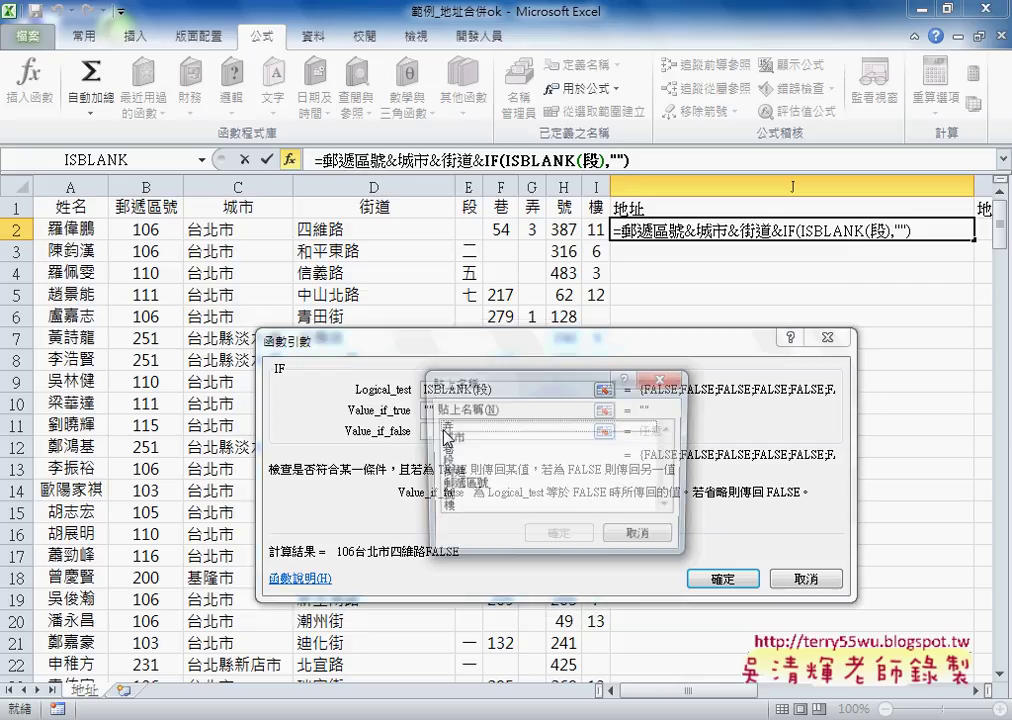
{"action": "left_click", "coordinate": [452, 461]}
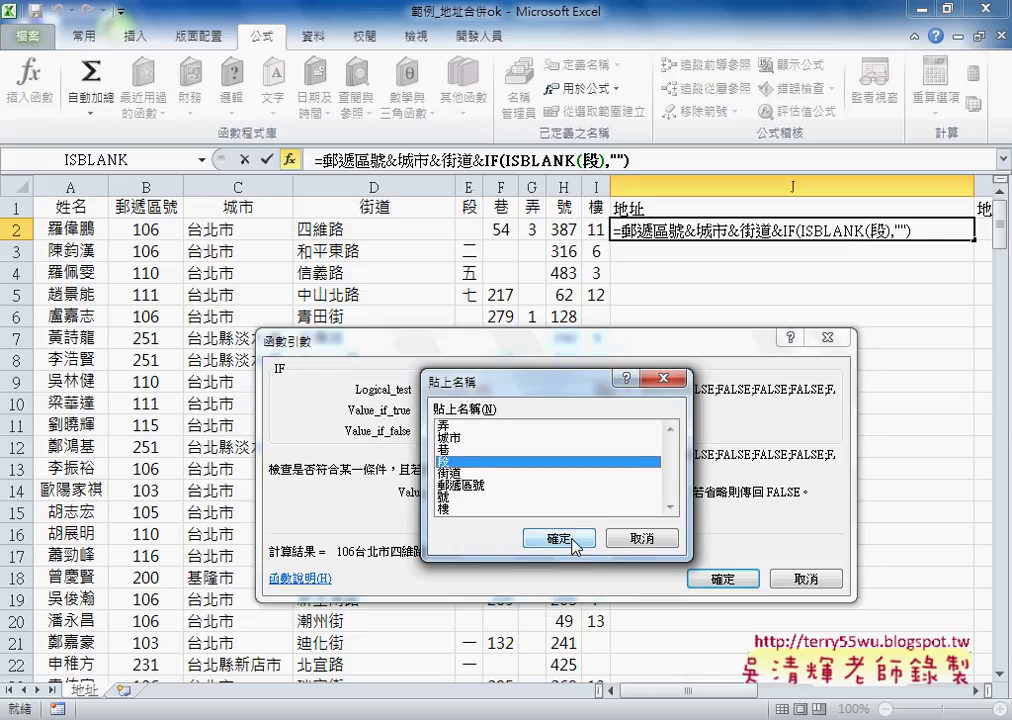
{"action": "left_click", "coordinate": [560, 538]}
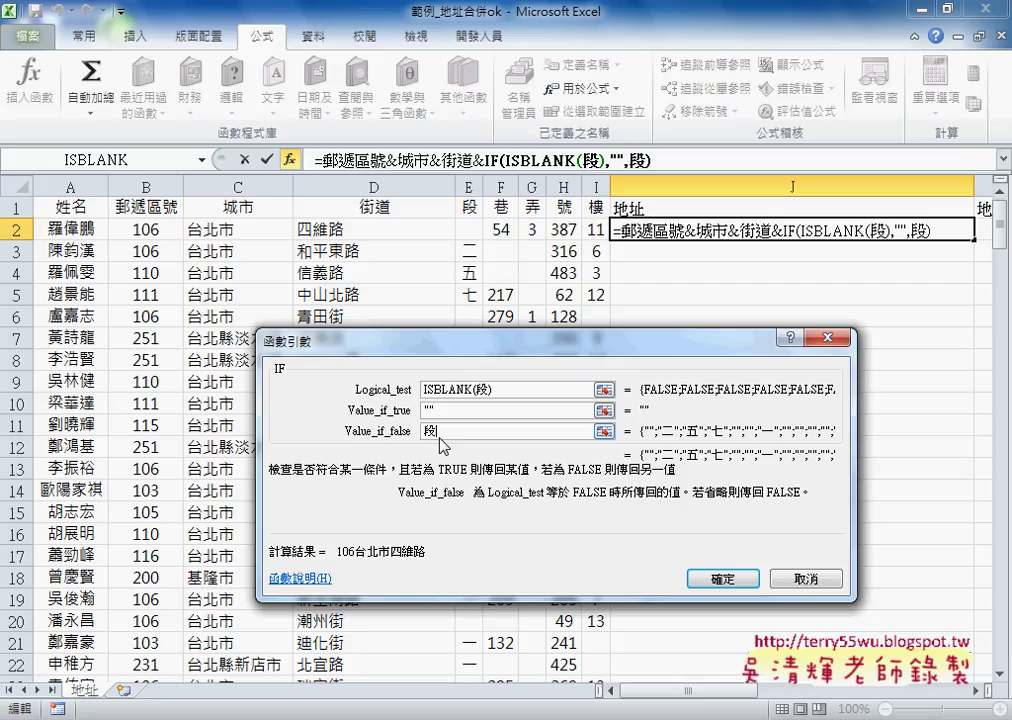
{"action": "type", "text": "&\""}
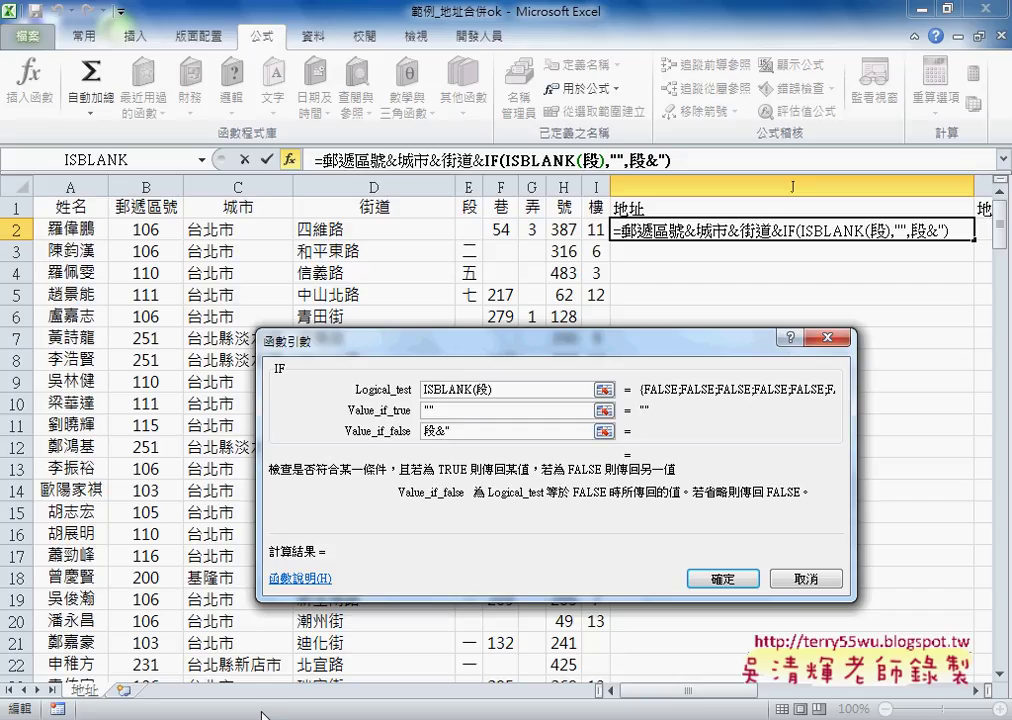
{"action": "type", "text": "ㄉ"}
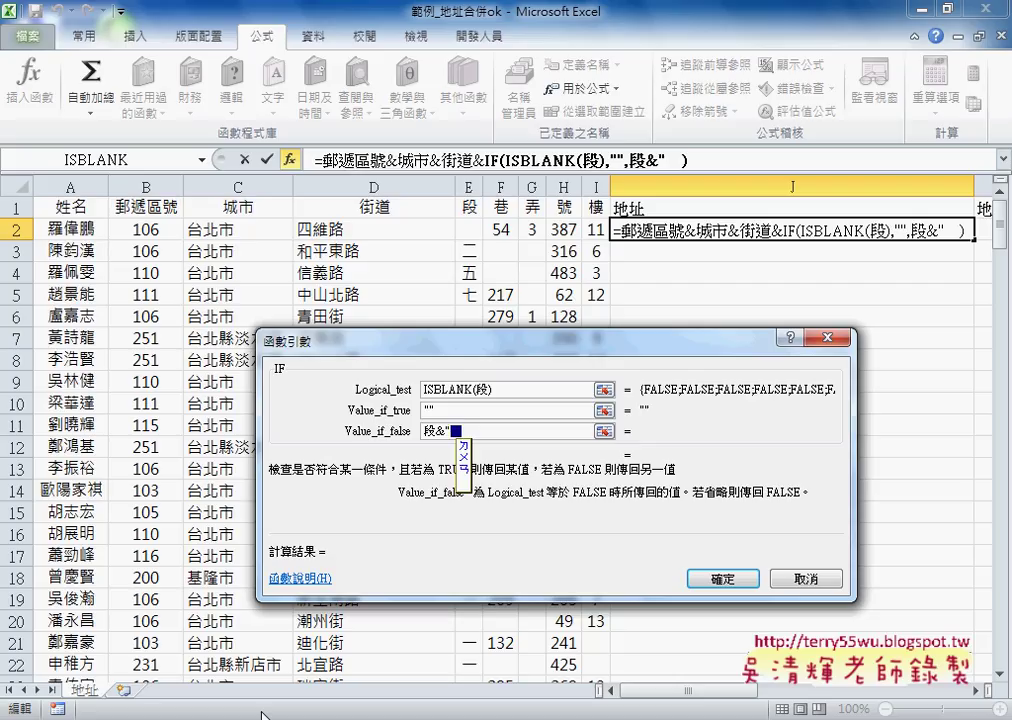
{"action": "type", "text": "段\""}
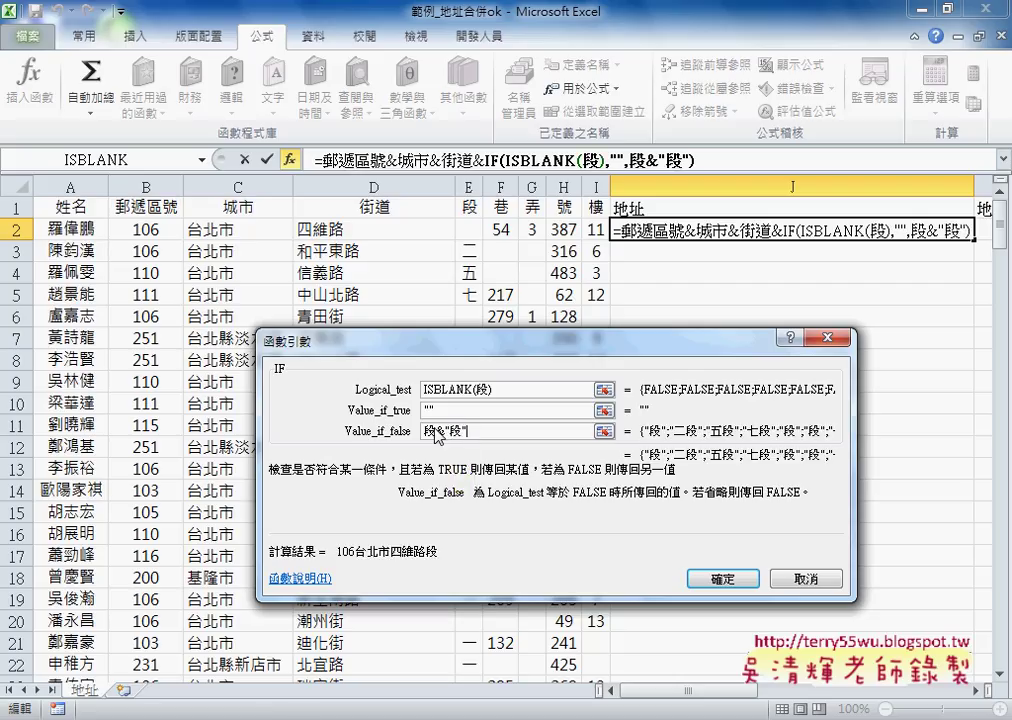
{"action": "left_click", "coordinate": [736, 577]}
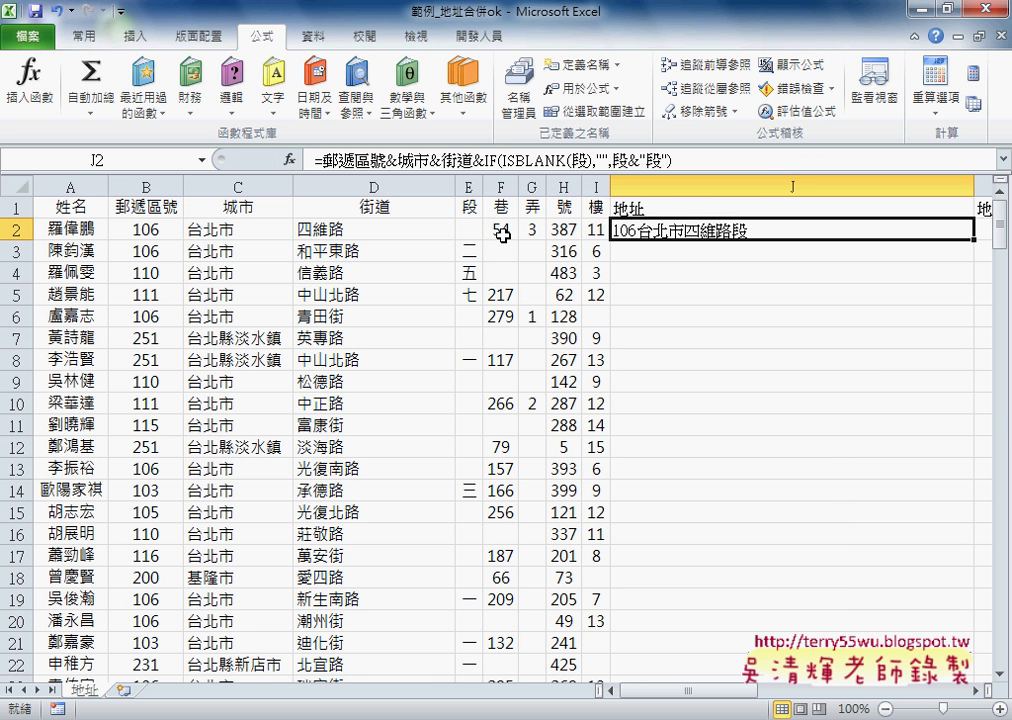
Clear cell E2 so it is truly blank, then review the IF part of J2's formula.
{"action": "left_click", "coordinate": [480, 229]}
{"action": "key", "text": "Delete"}
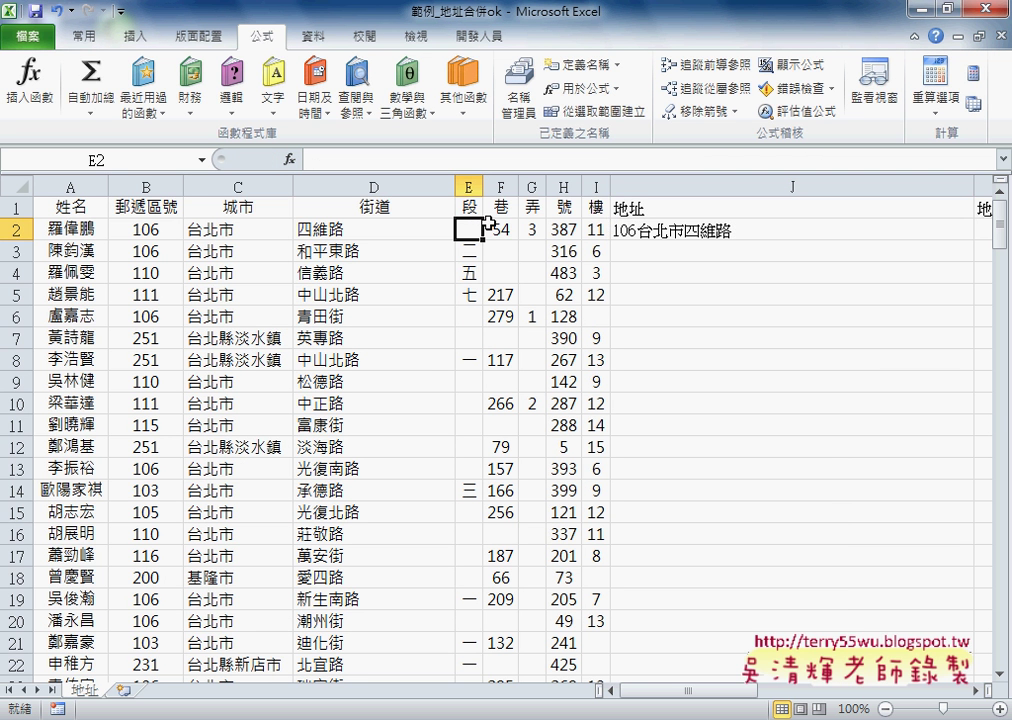
{"action": "left_click_drag", "start_coordinate": [470, 316], "coordinate": [470, 336]}
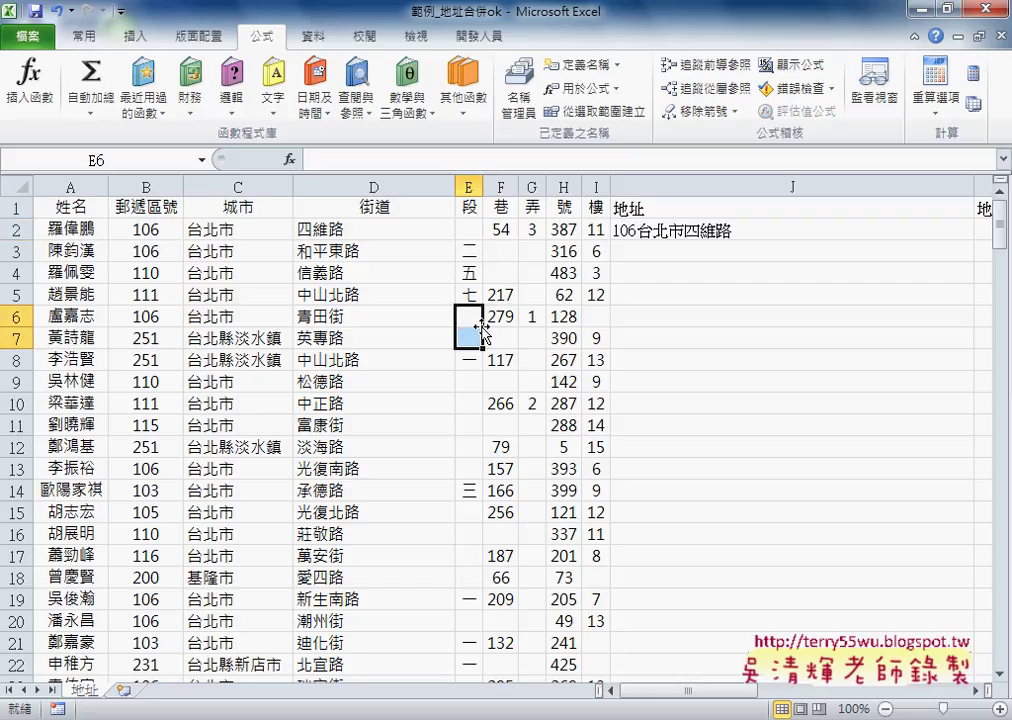
{"action": "left_click", "coordinate": [476, 227]}
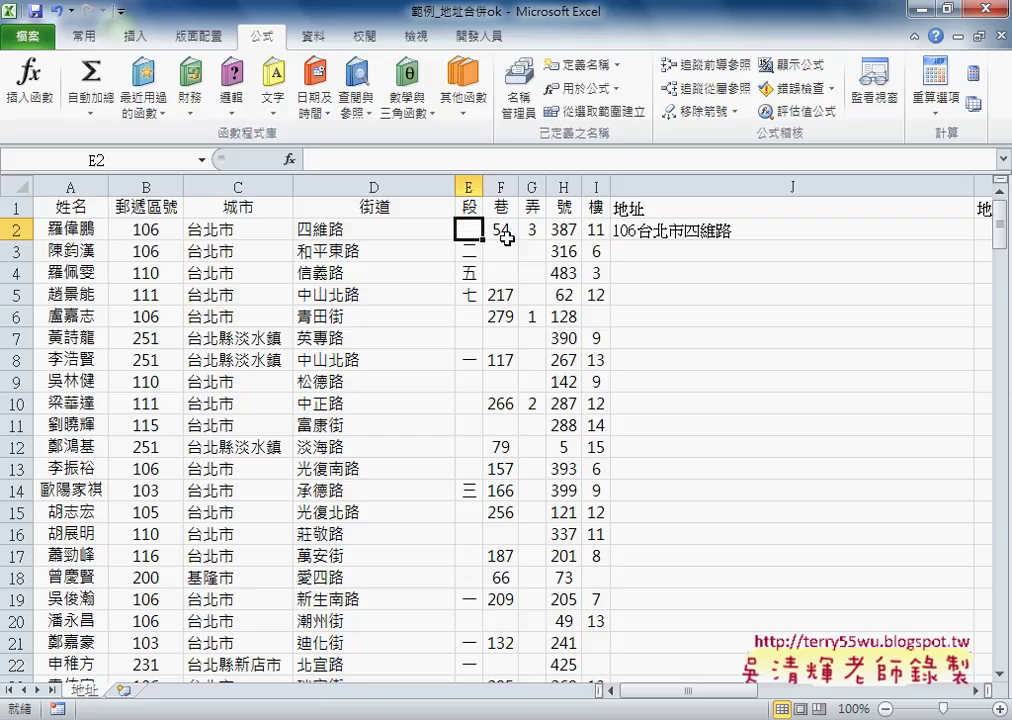
{"action": "left_click", "coordinate": [648, 231]}
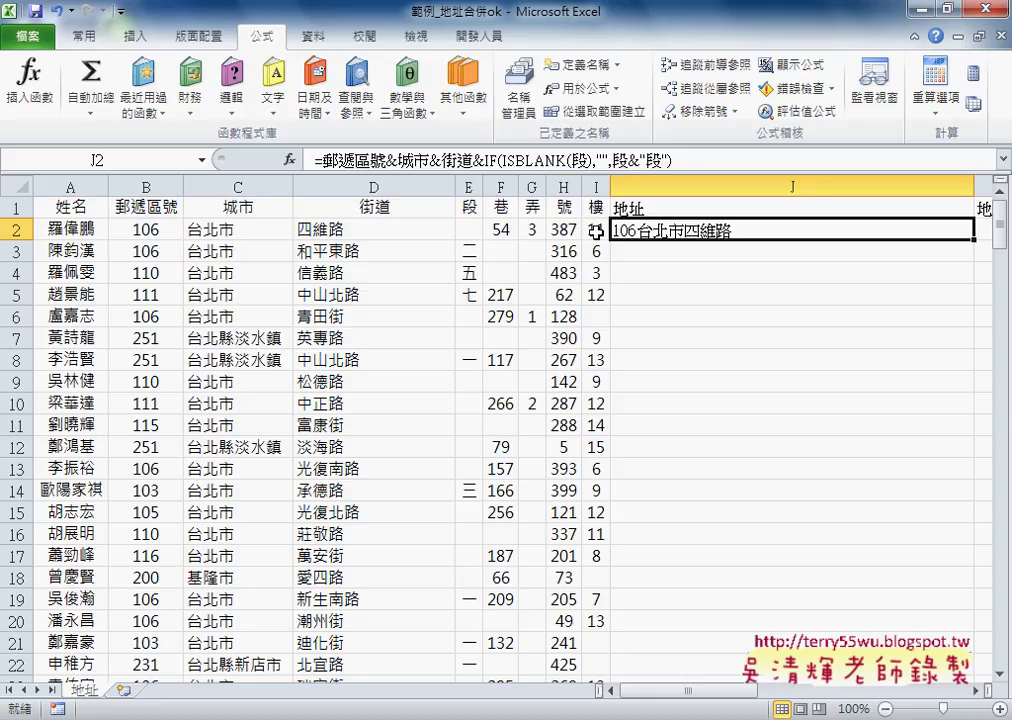
{"action": "left_click_drag", "start_coordinate": [473, 163], "coordinate": [700, 173]}
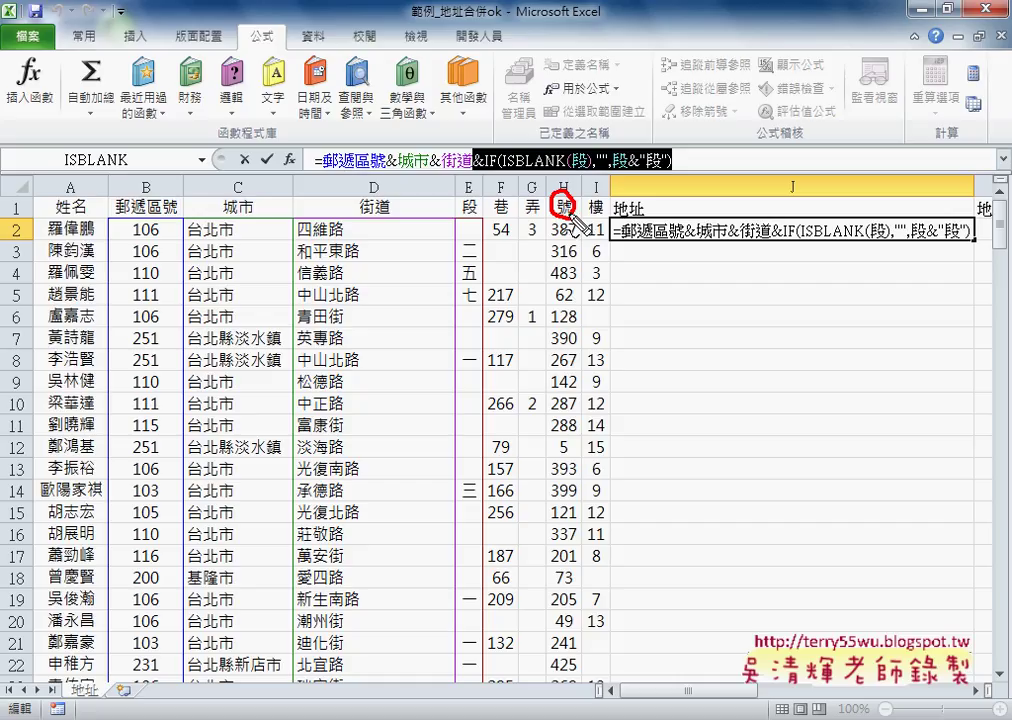
{"action": "left_click_drag", "start_coordinate": [566, 206], "coordinate": [577, 209]}
{"action": "key", "text": "Escape"}
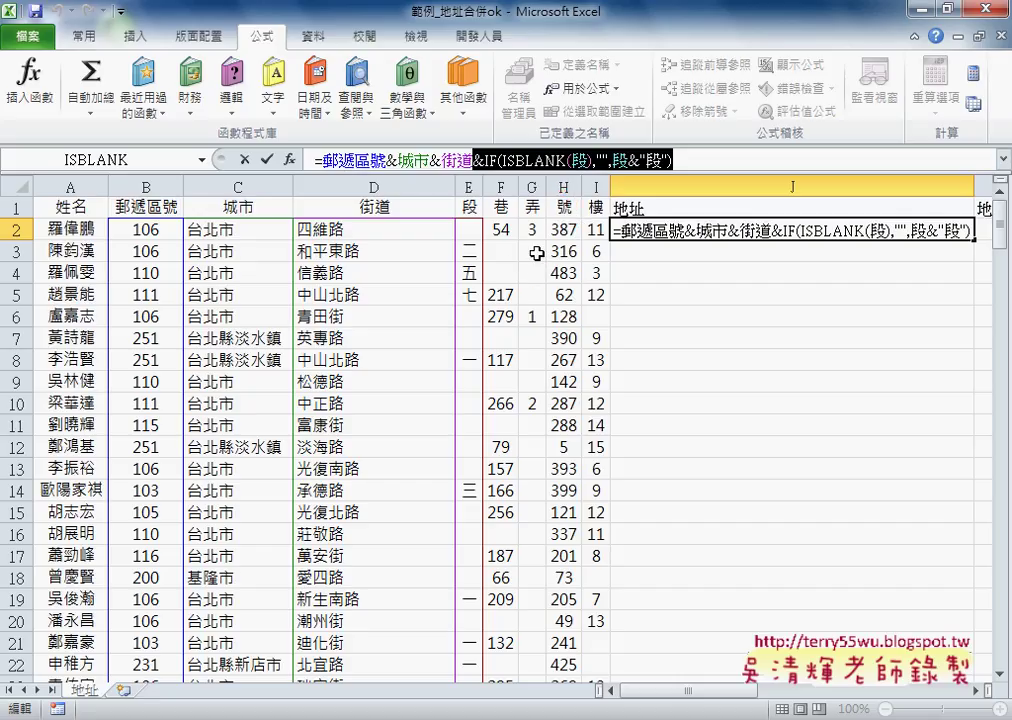
{"action": "left_click", "coordinate": [266, 160]}
{"action": "left_click", "coordinate": [467, 230]}
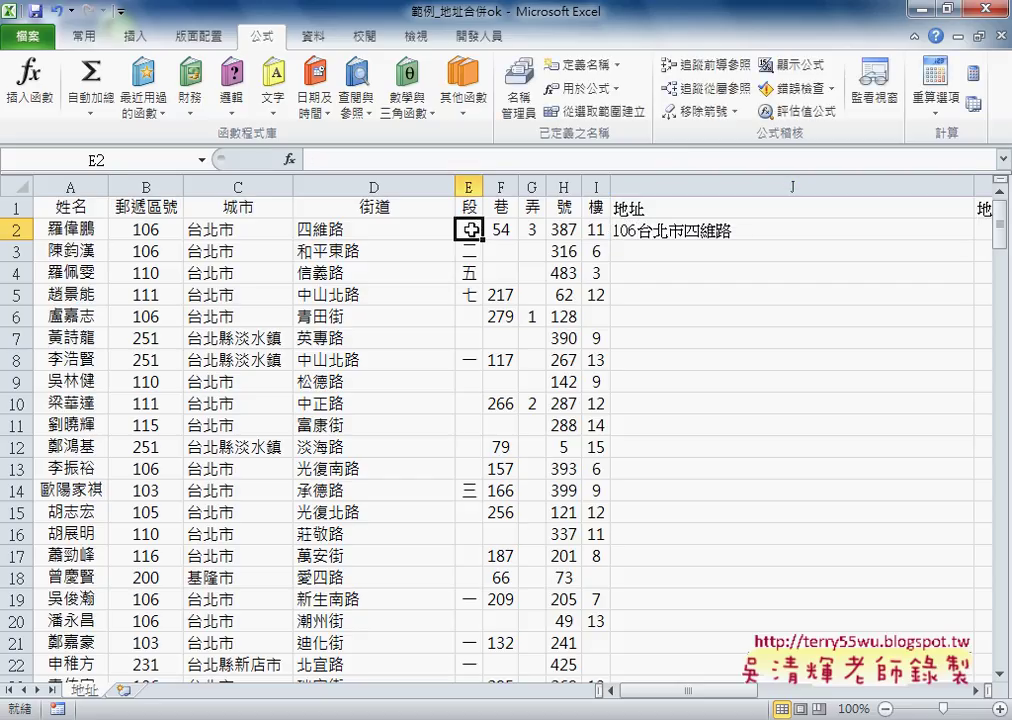
{"action": "left_click", "coordinate": [456, 156]}
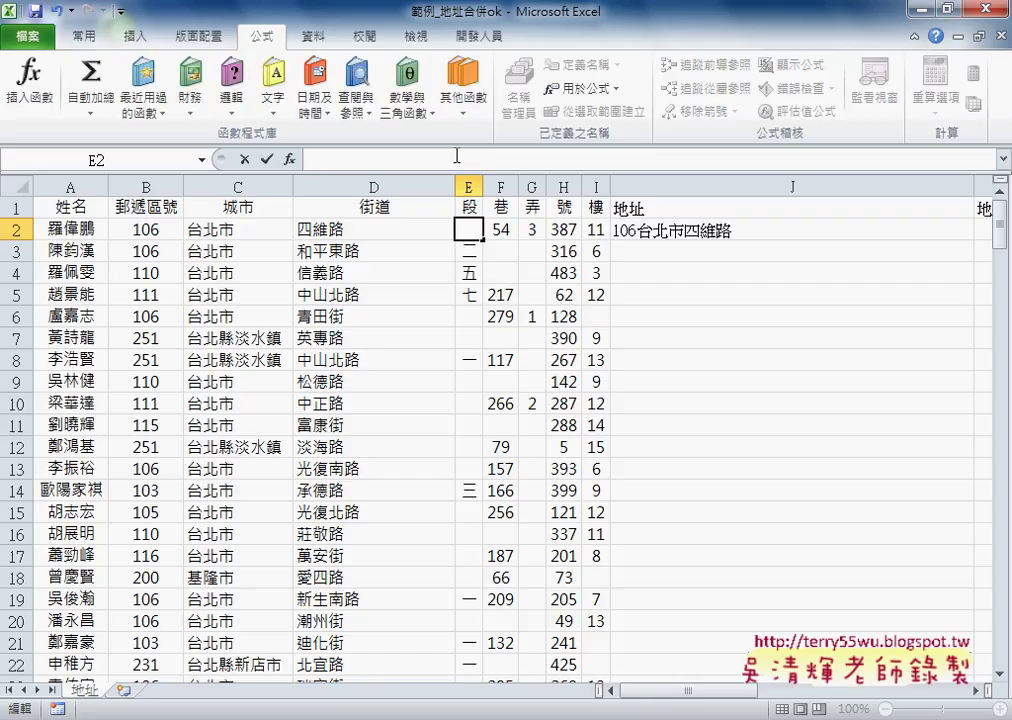
{"action": "left_click_drag", "start_coordinate": [467, 295], "coordinate": [468, 334]}
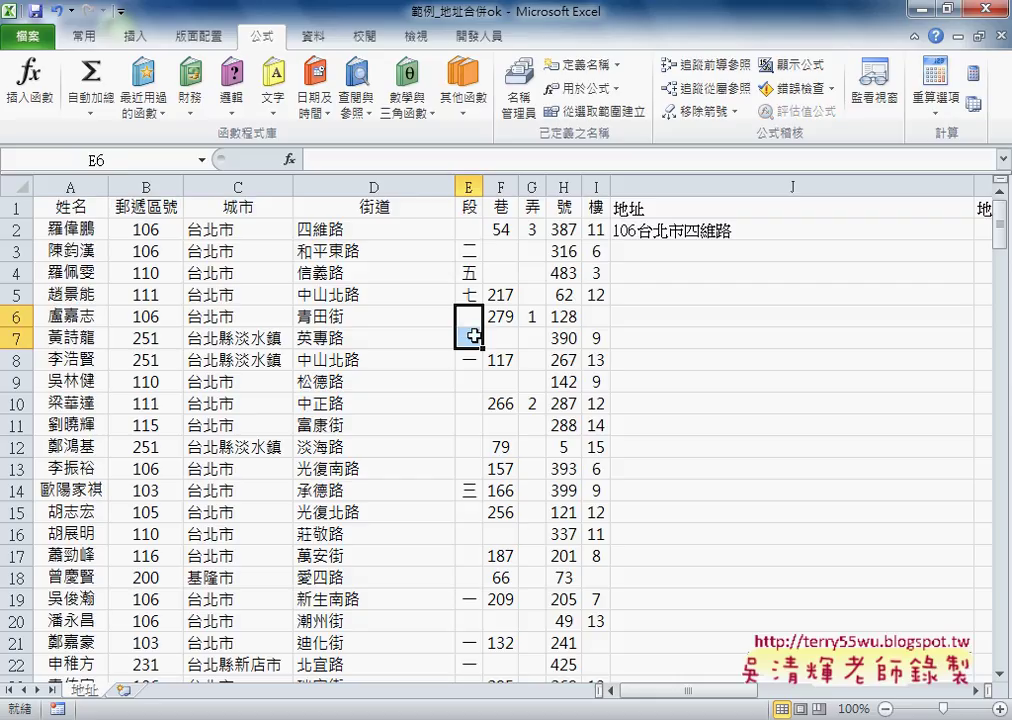
{"action": "left_click_drag", "start_coordinate": [468, 381], "coordinate": [481, 455]}
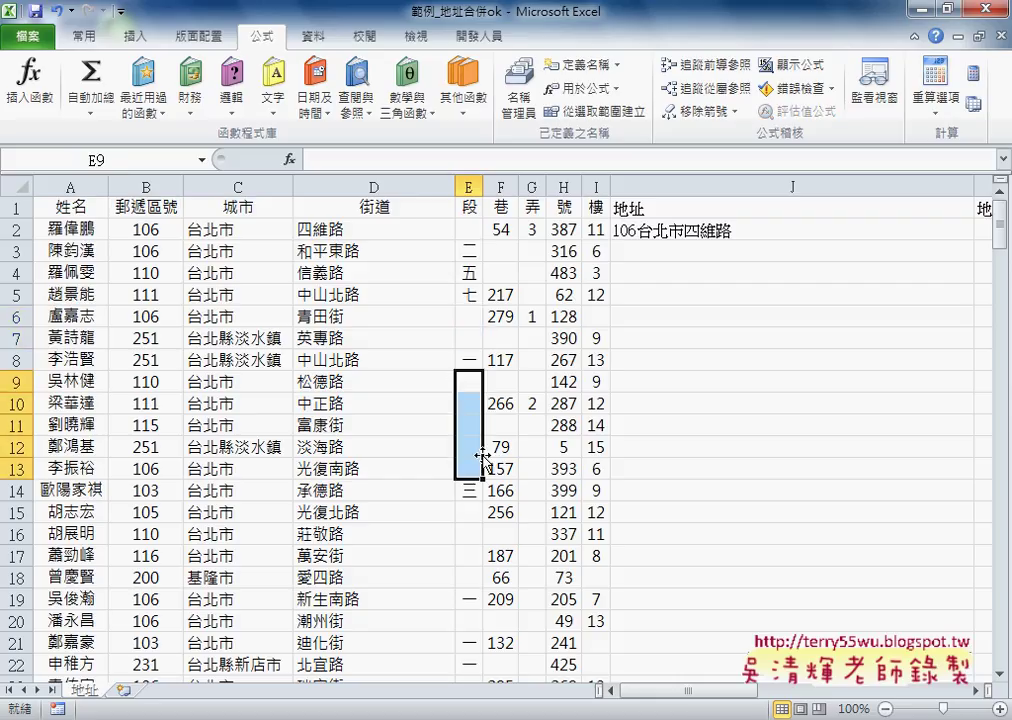
{"action": "left_click", "coordinate": [728, 232]}
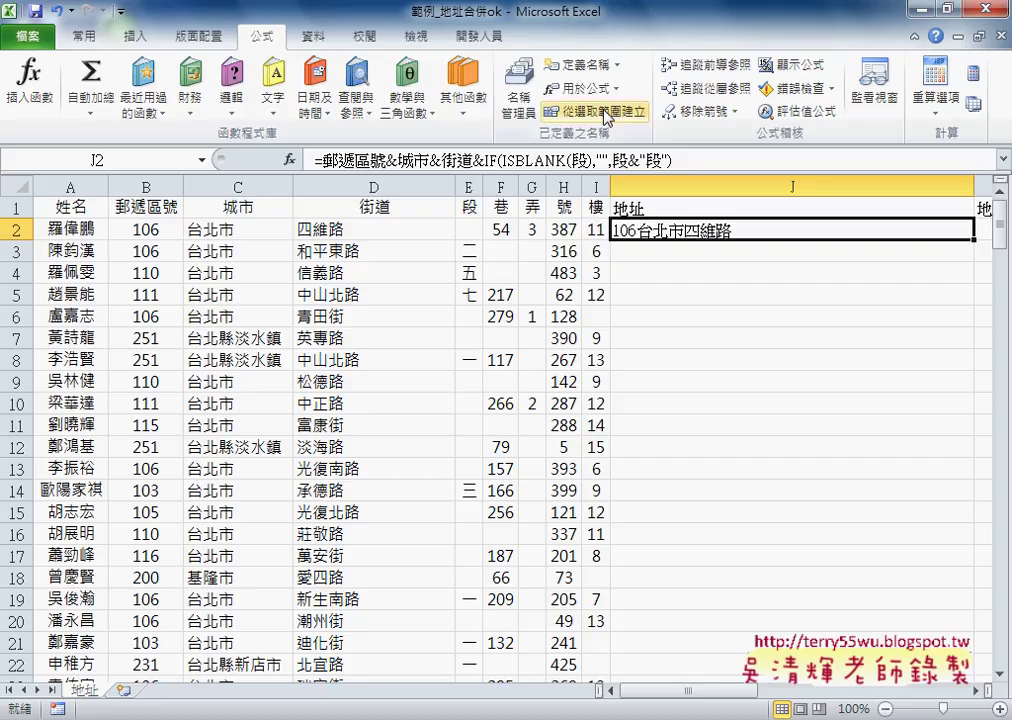
Open the Create Names from Selection dialog on the Formulas tab.
{"action": "left_click", "coordinate": [598, 111]}
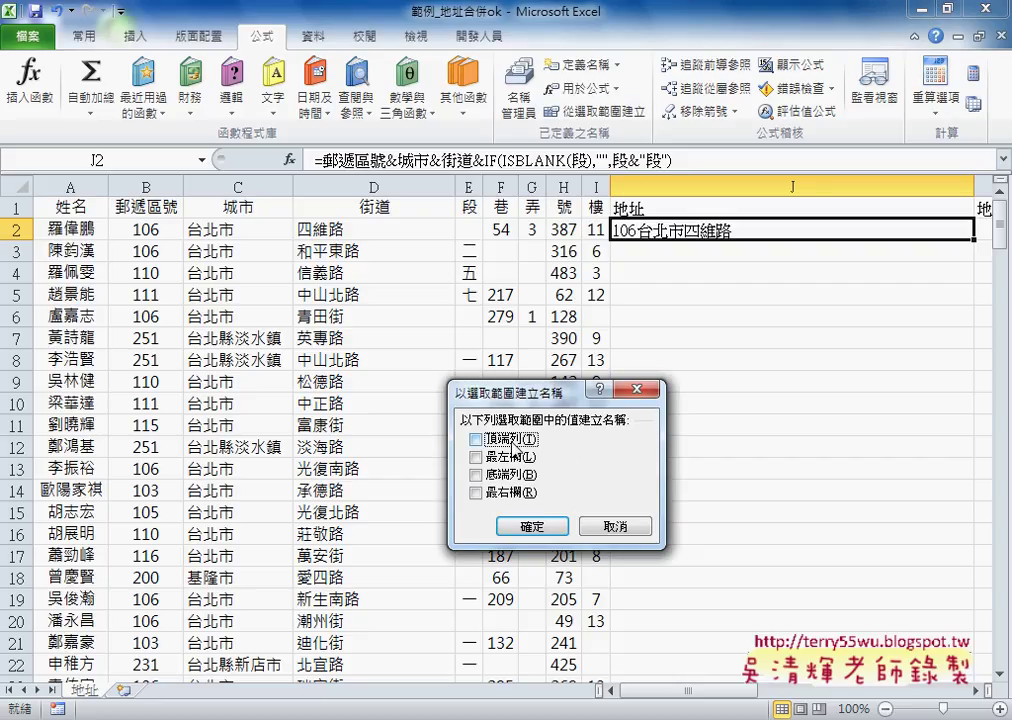